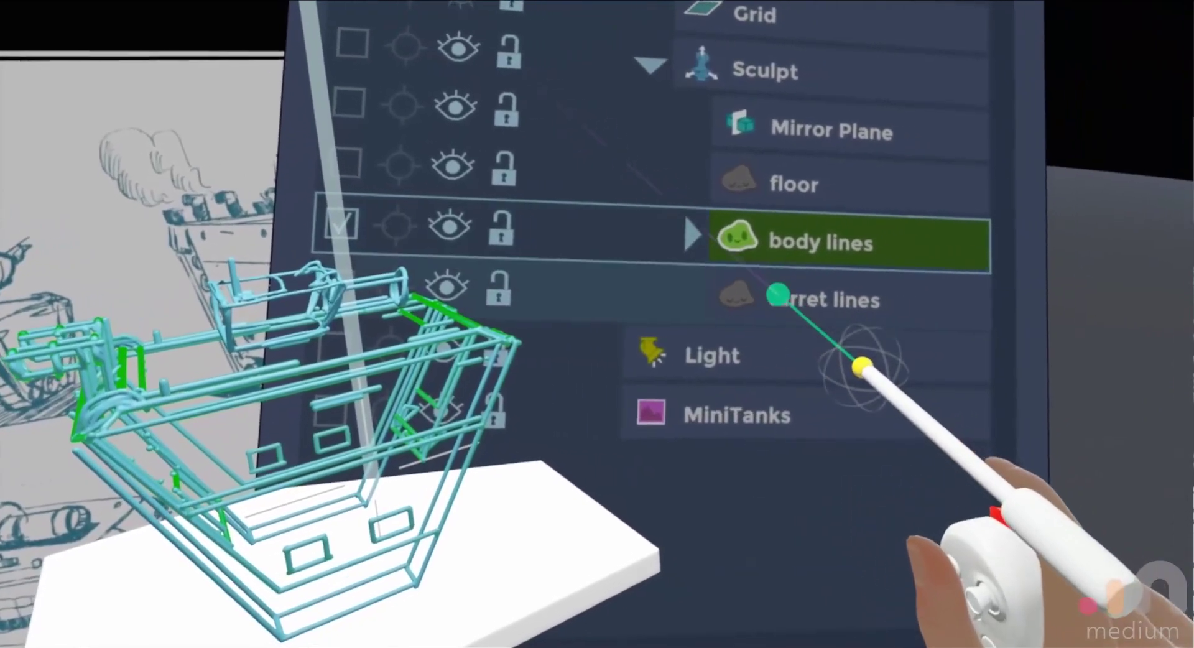
# Nest the turret lines layer under body lines and add a new clay layer to the sculpt.
pyautogui.moveTo(769, 300); pyautogui.dragTo(808, 243)
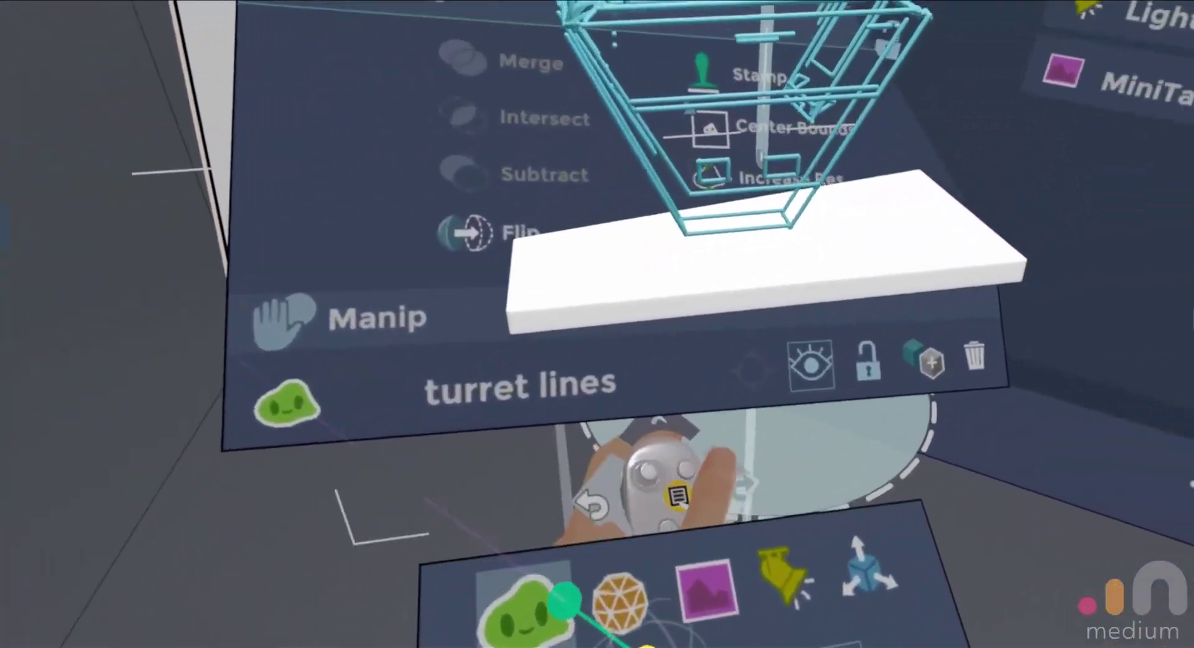
pyautogui.click(660, 464)
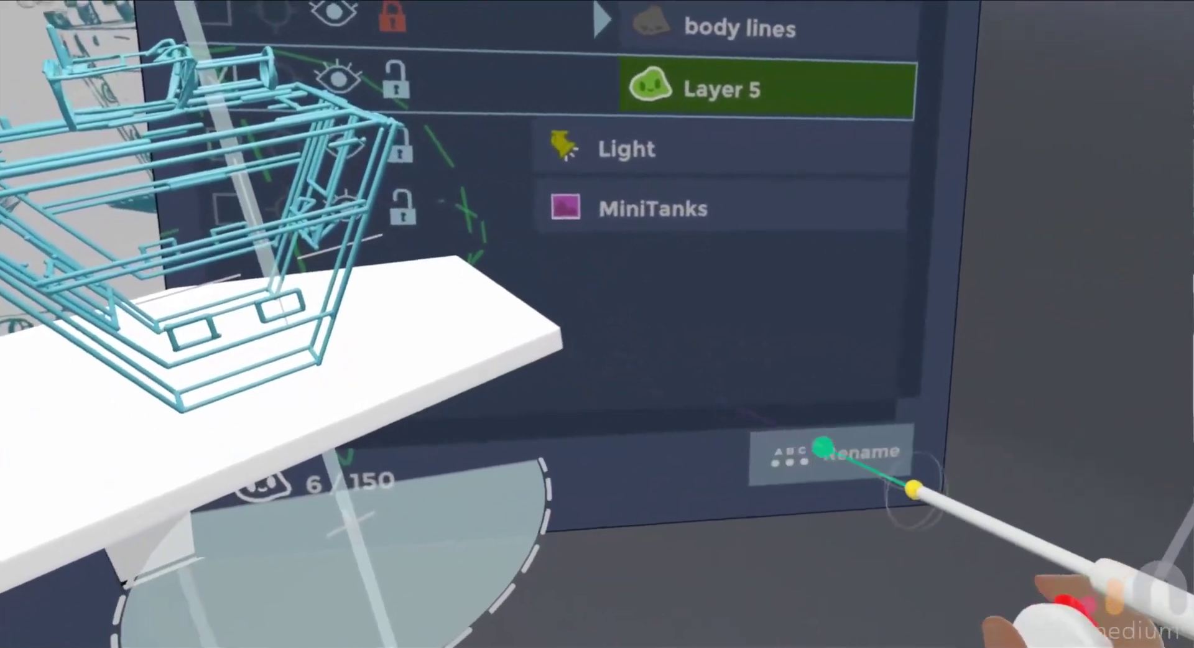
# Rename the newly added clay layer as "body volume".
pyautogui.click(824, 446)
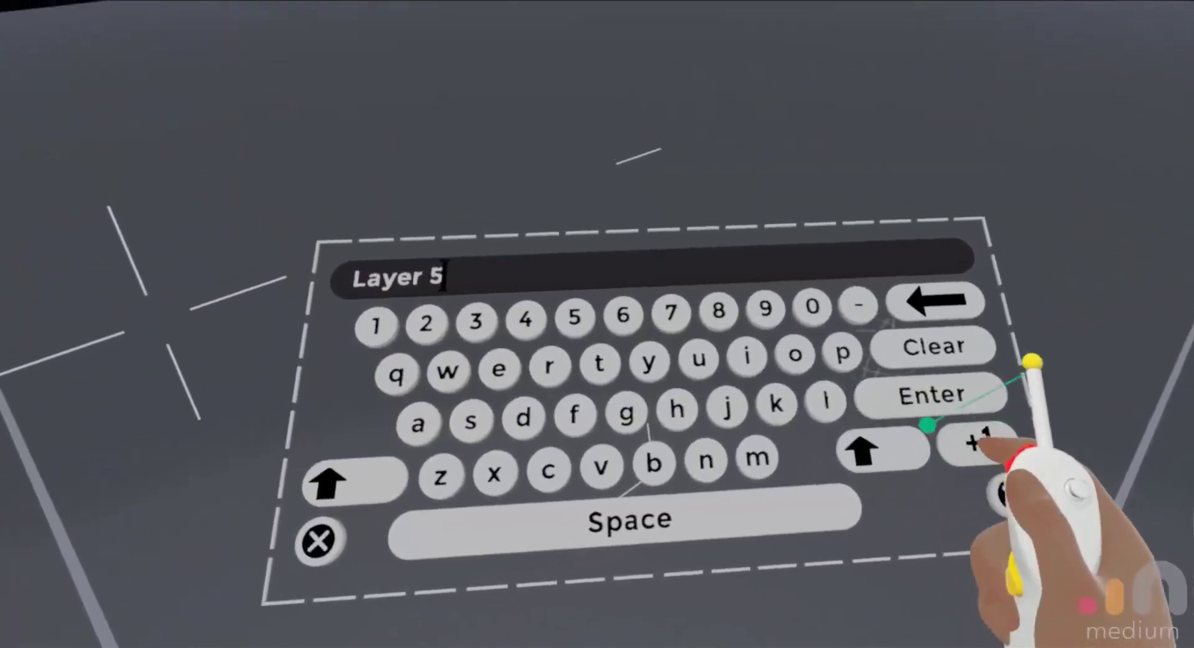
pyautogui.click(1093, 381)
pyautogui.write('bo')
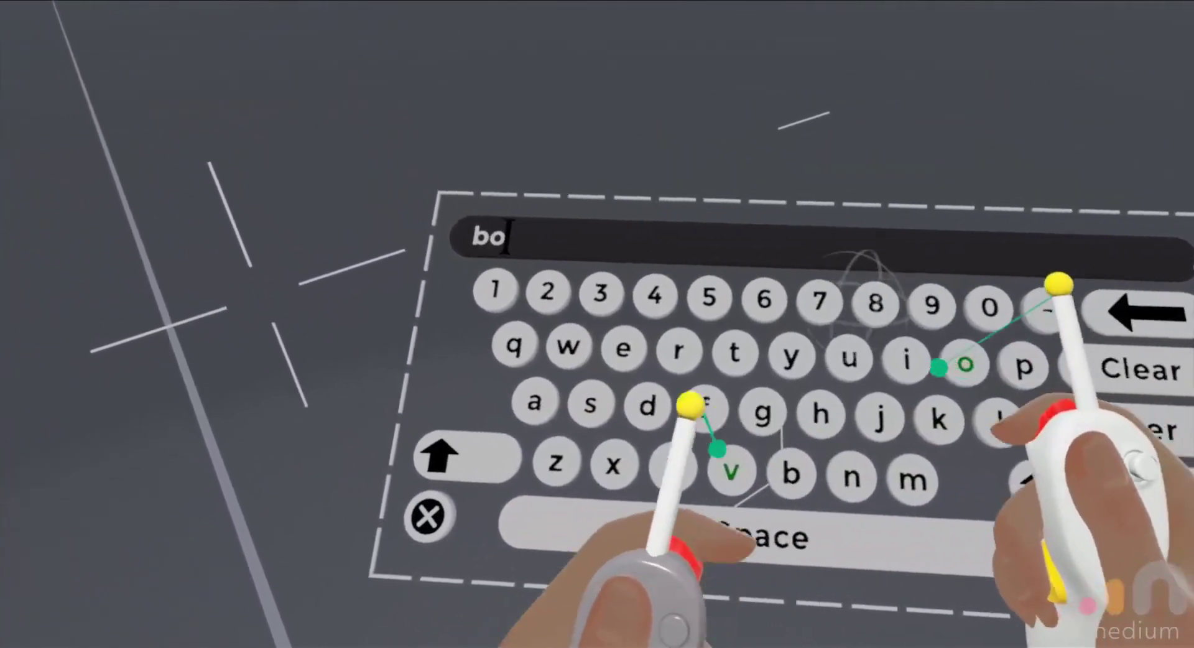
pyautogui.write('dt')
pyautogui.press('BackSpace')
pyautogui.write('y')
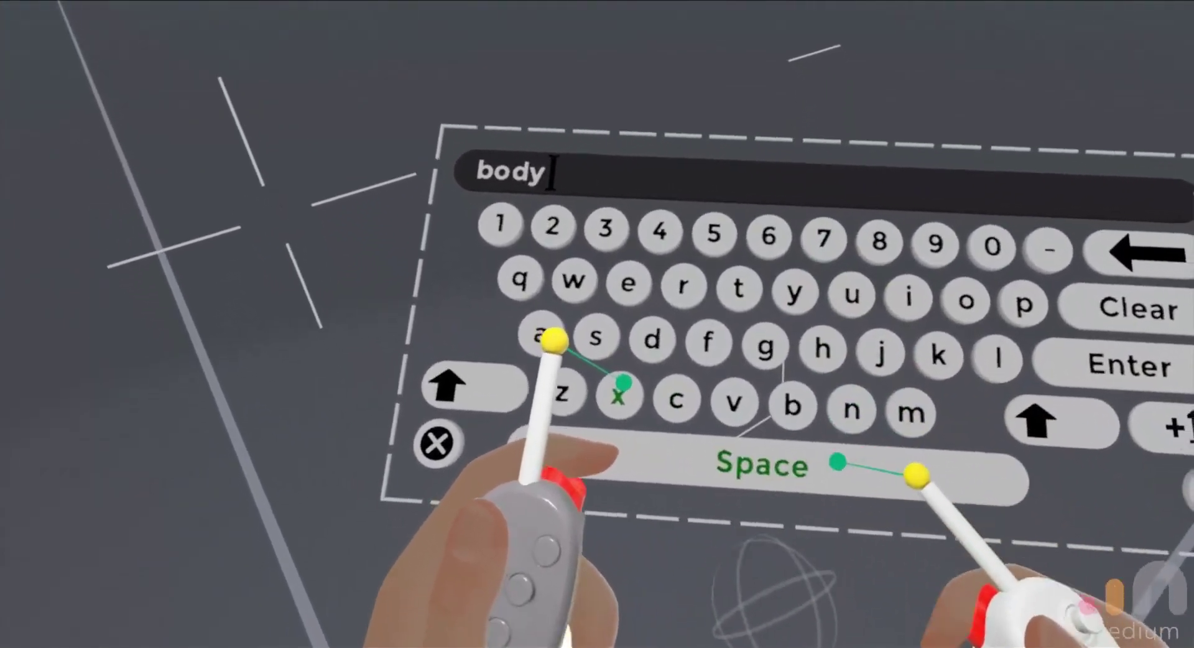
pyautogui.write(' v')
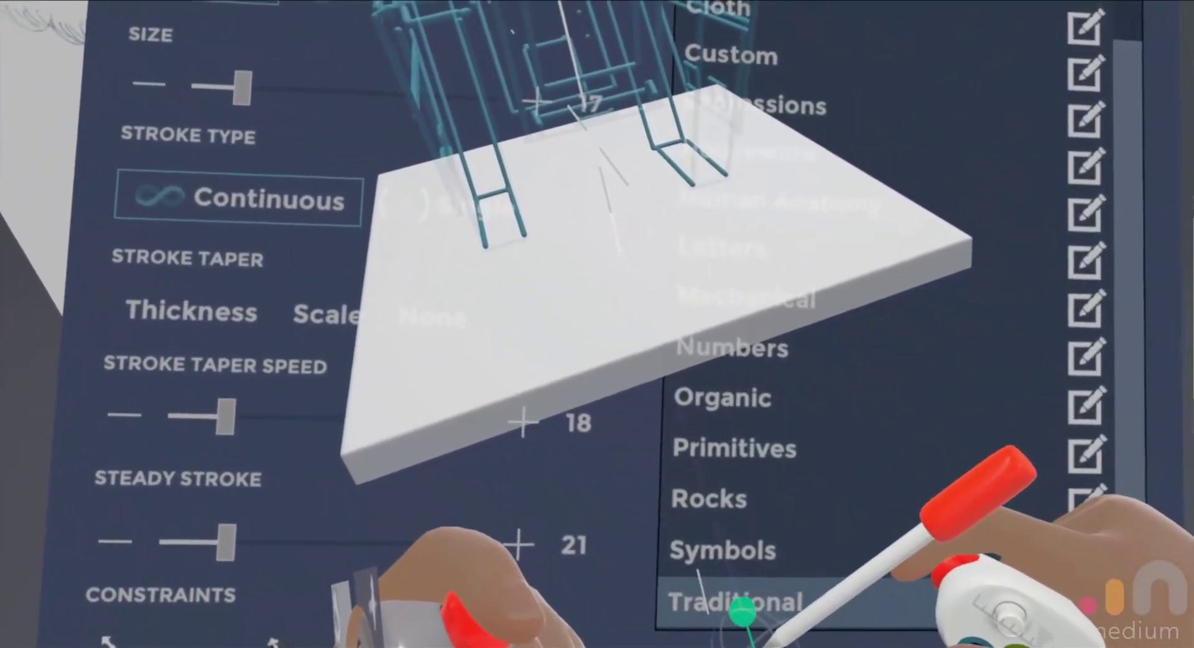
# Using a Traditional stamp with the Line constraint, fill the top deck of the tank's wireframe hull with a flat clay slab.
pyautogui.click(743, 603)
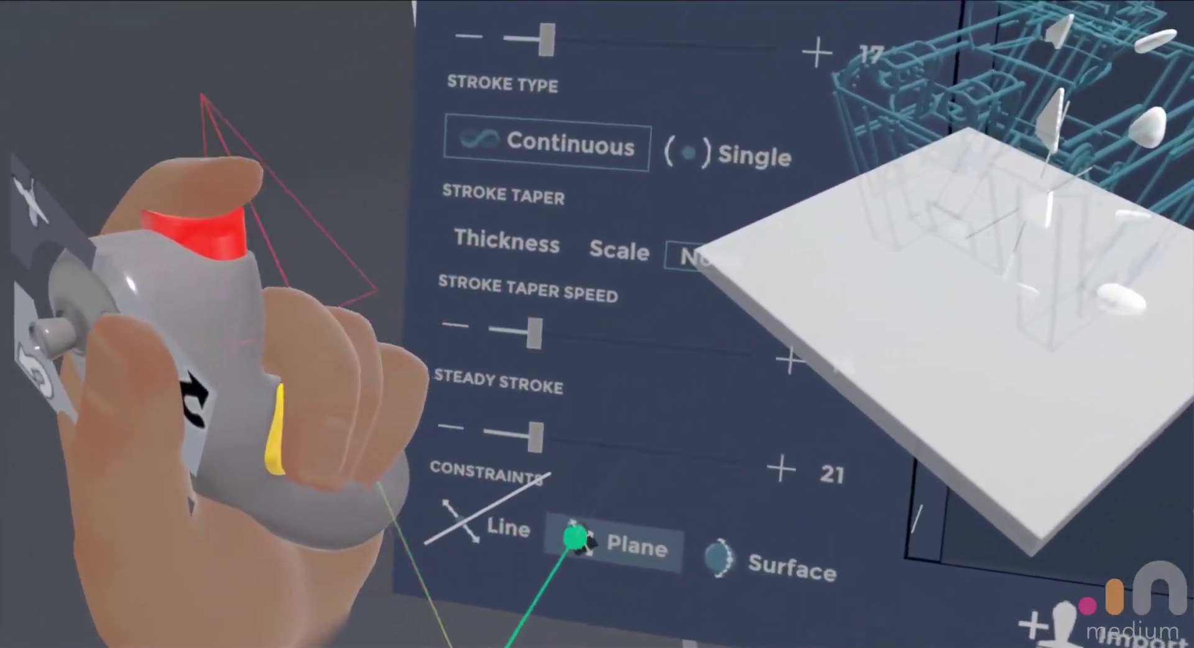
pyautogui.click(525, 539)
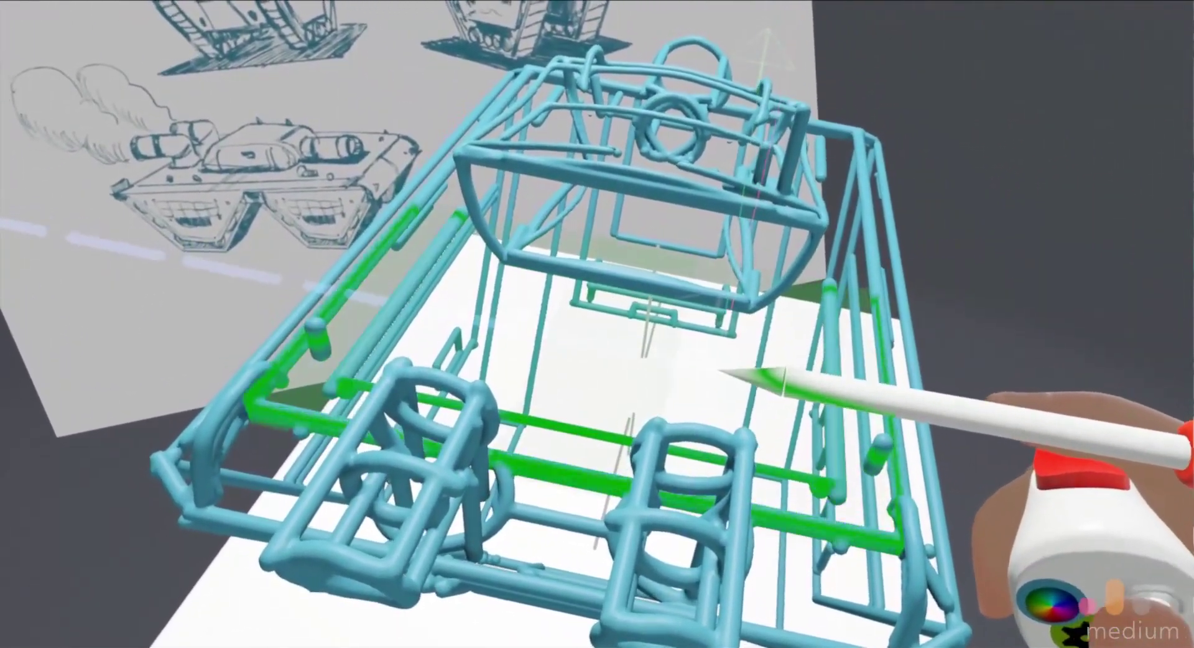
pyautogui.click(771, 378)
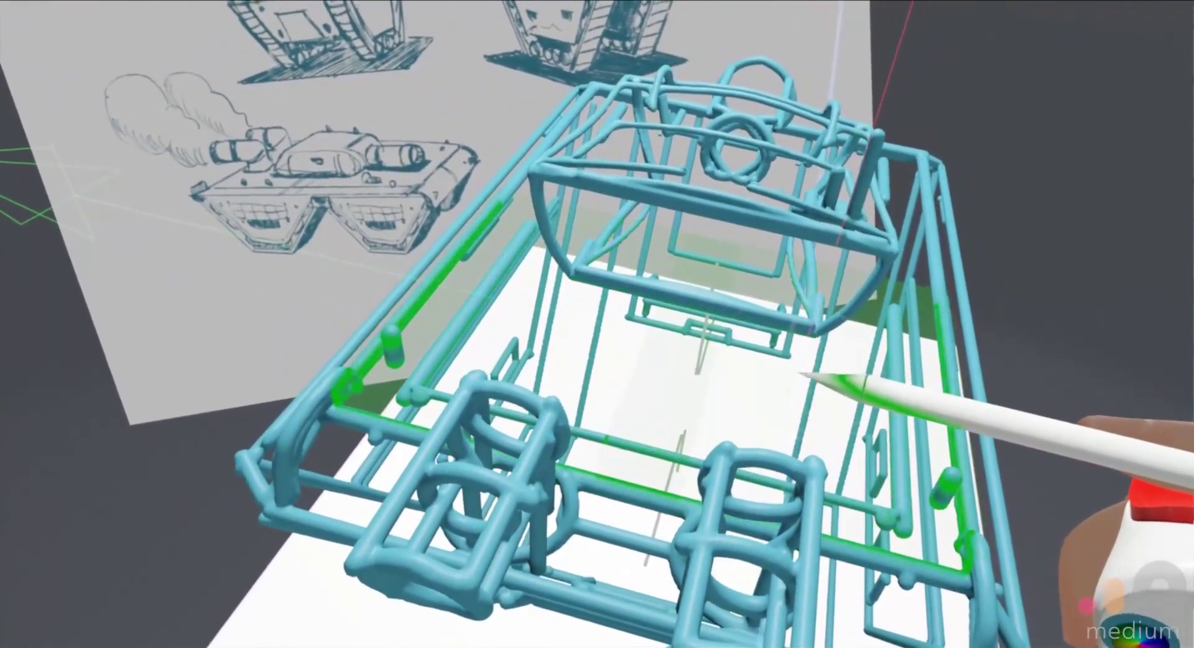
pyautogui.click(802, 375)
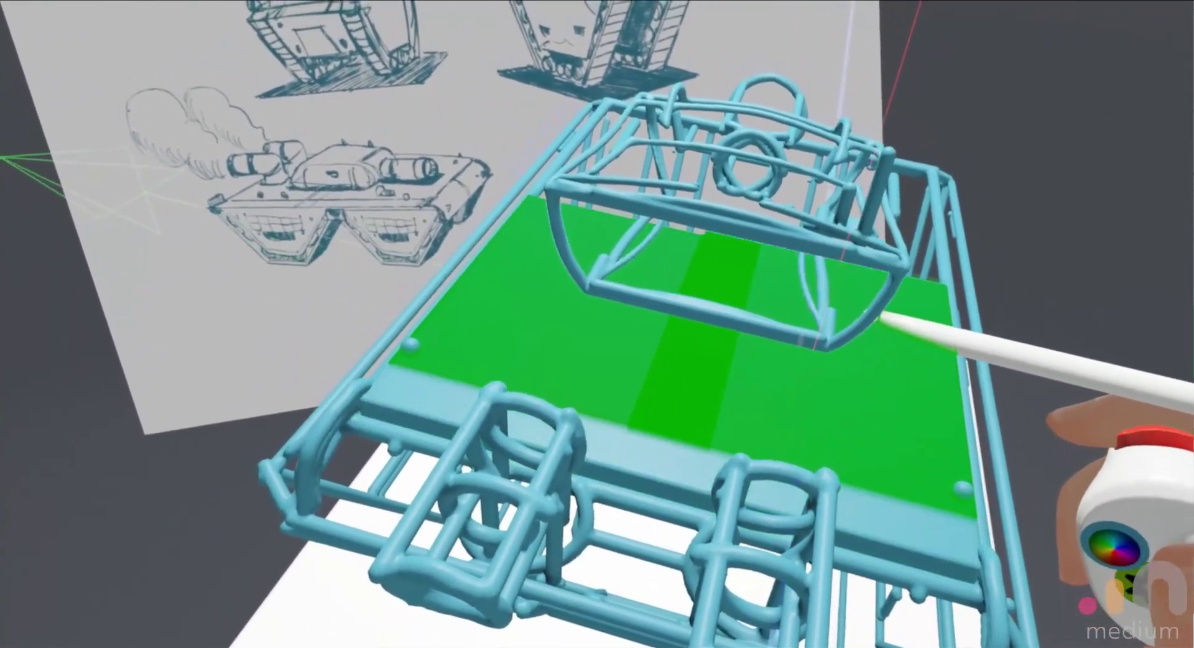
pyautogui.moveTo(883, 314)
pyautogui.mouseDown()
pyautogui.moveTo(809, 302)
pyautogui.moveTo(834, 280)
pyautogui.moveTo(839, 248)
pyautogui.mouseUp()
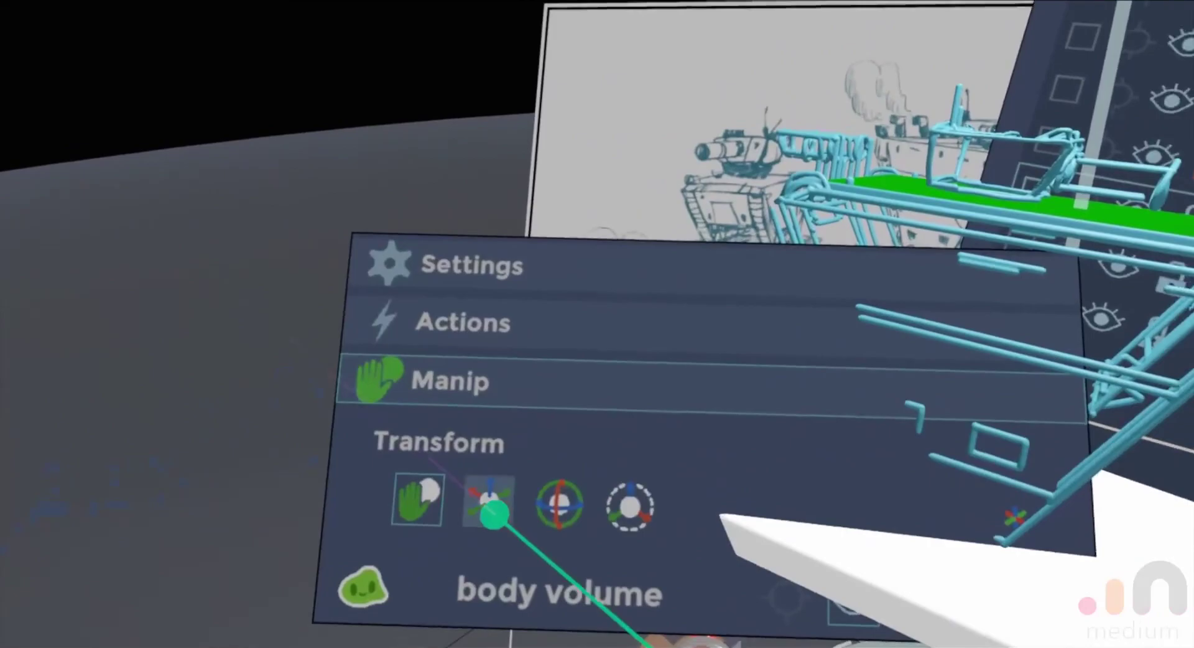
# Switch the body volume layer to the translate manipulator and look through its settings.
pyautogui.click(490, 511)
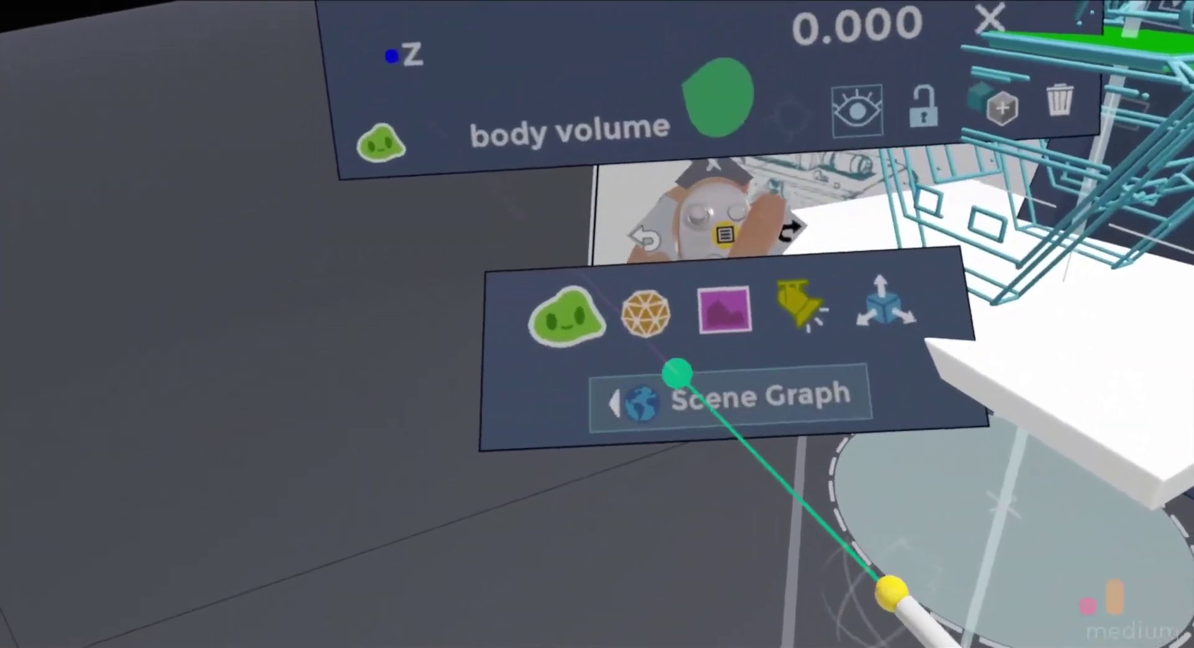
pyautogui.click(678, 377)
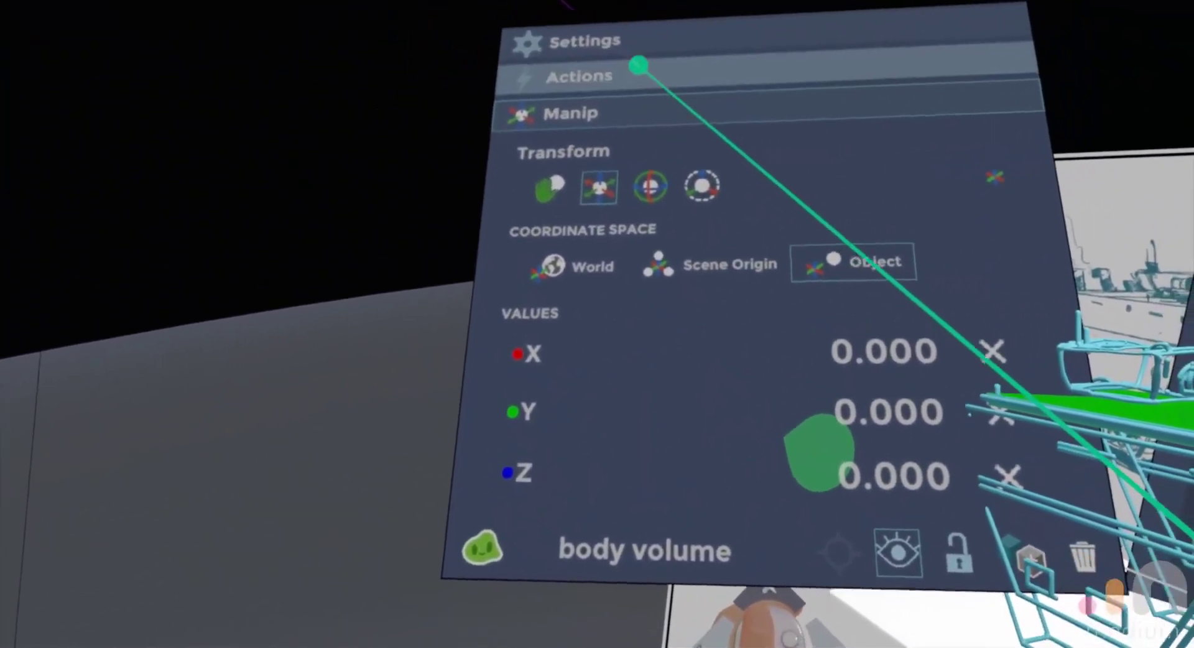
pyautogui.click(638, 65)
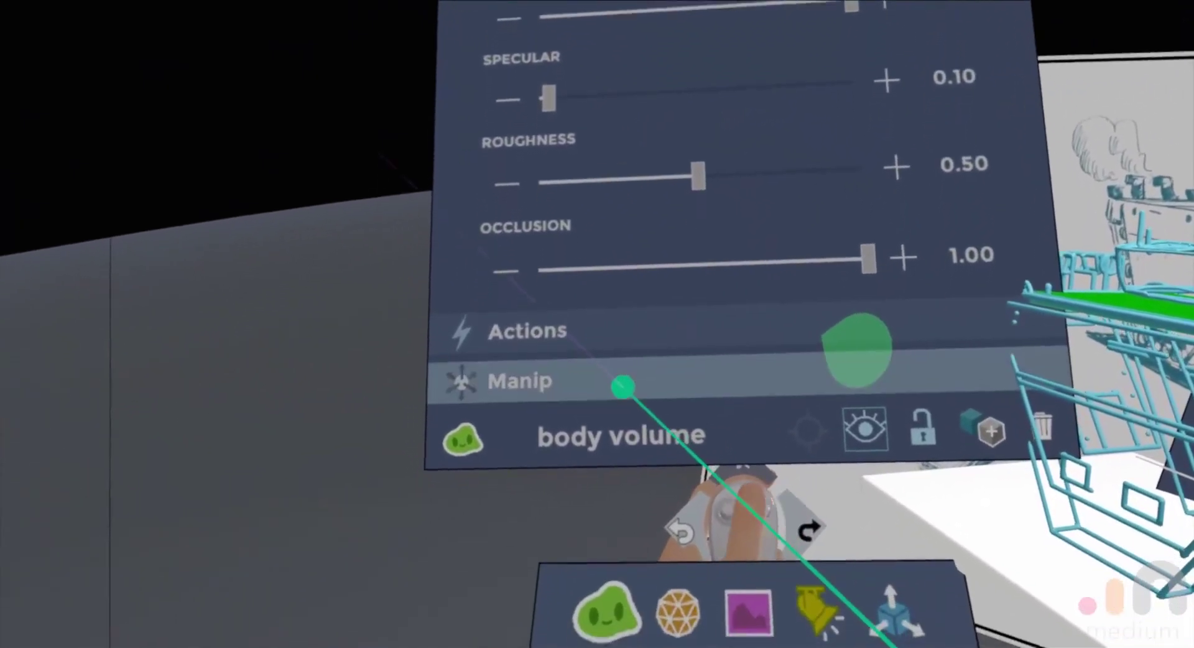
pyautogui.click(622, 501)
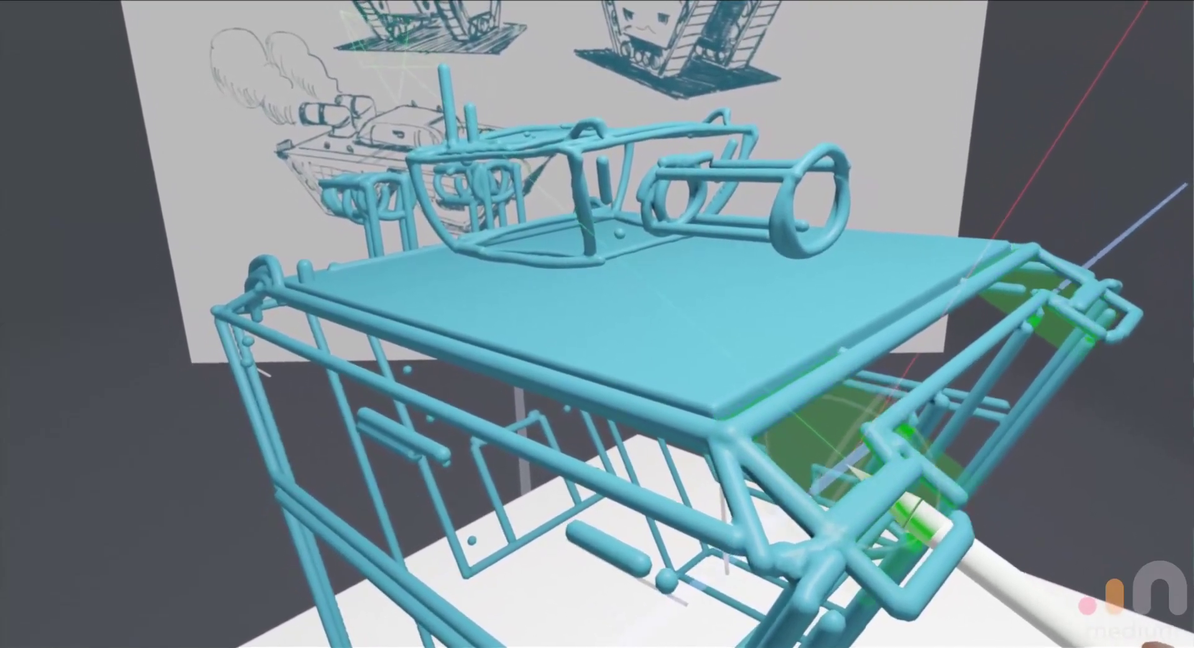
# Stamp a flat white clay plate over the sloped front panel of the tank's hull.
pyautogui.moveTo(861, 460)
pyautogui.mouseDown()
pyautogui.moveTo(892, 413)
pyautogui.moveTo(837, 392)
pyautogui.mouseUp()
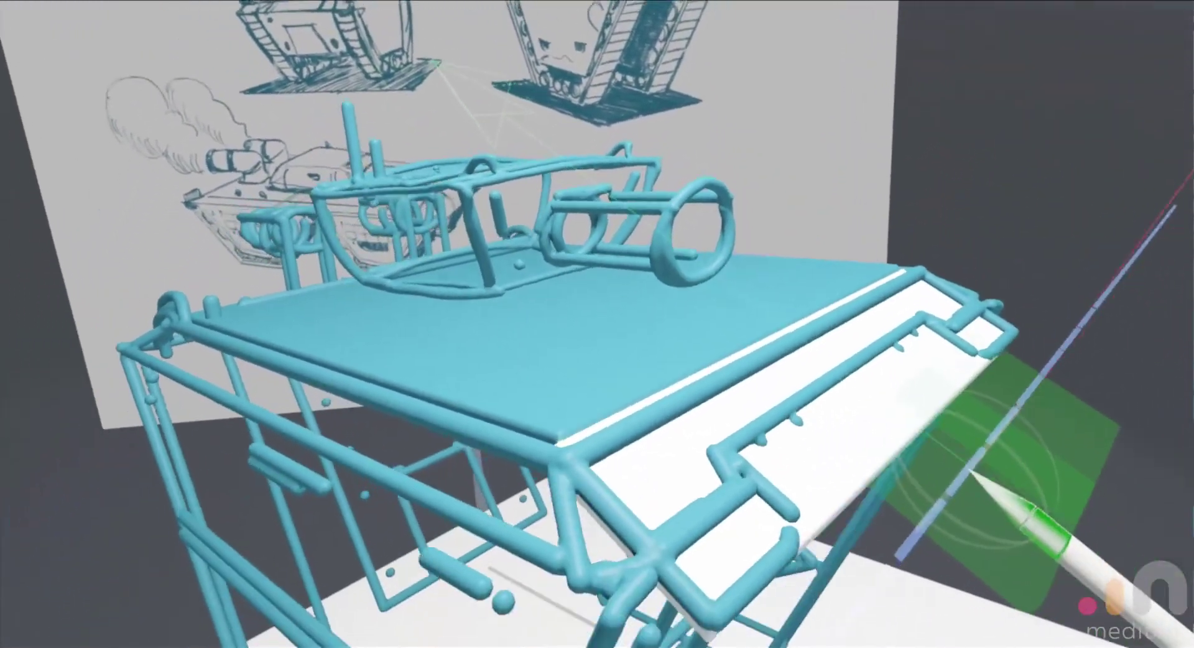
pyautogui.press('a')
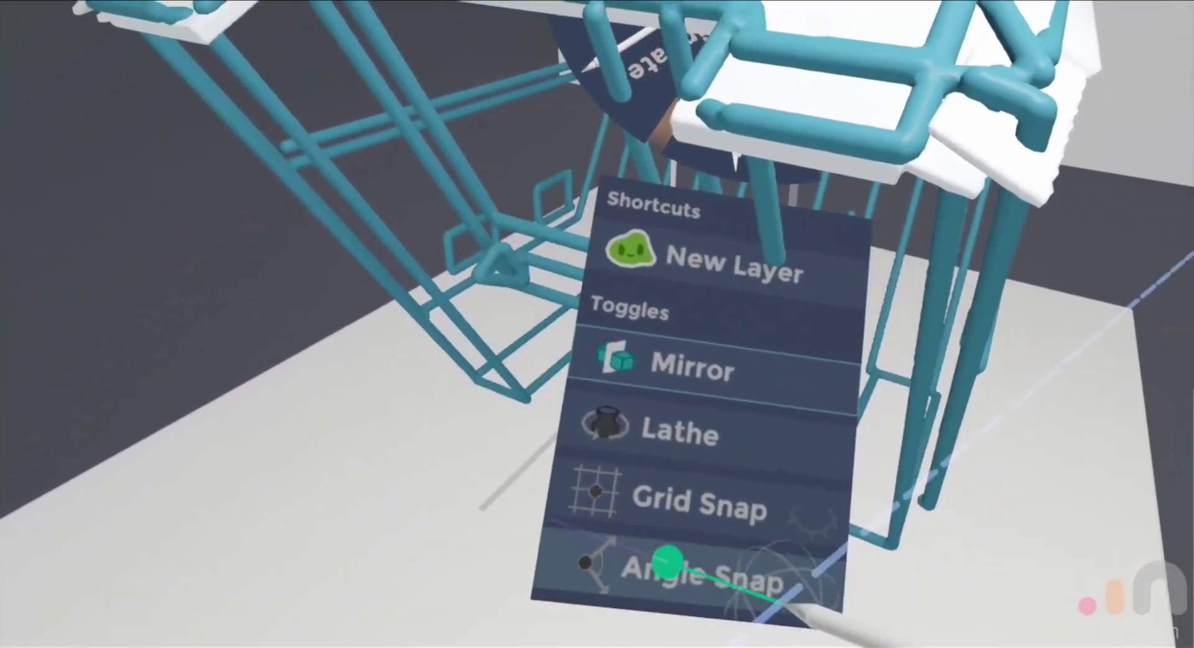
# Turn on angle snapping, open the body volume layer's actions and adjust the snap angle.
pyautogui.click(669, 562)
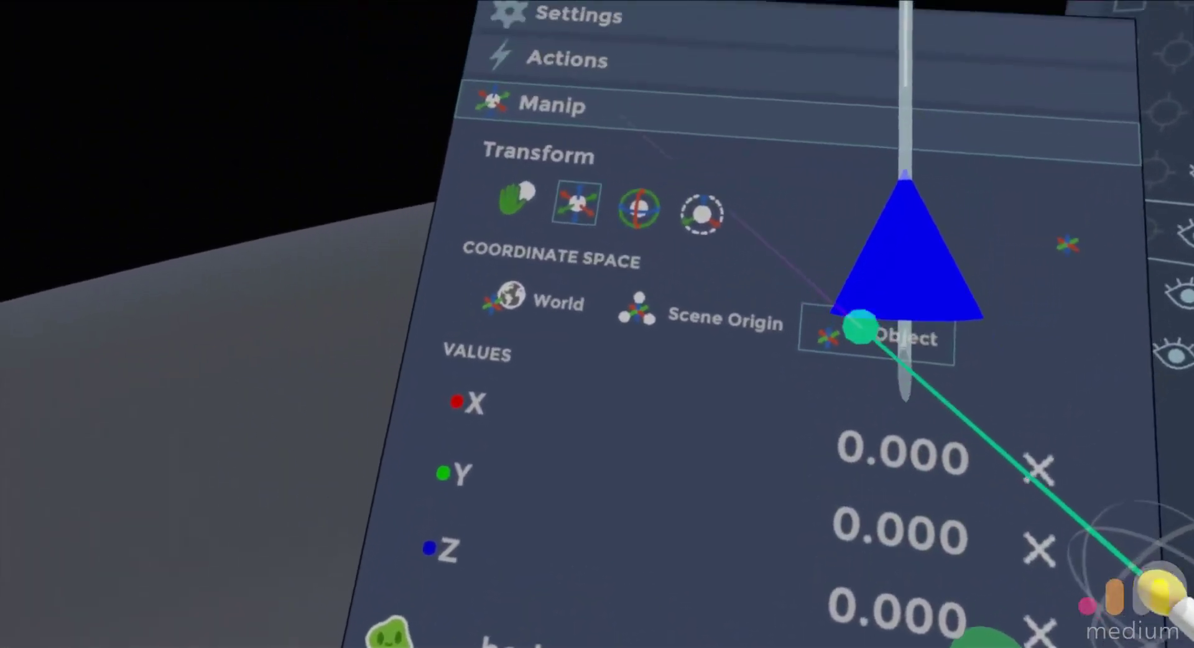
pyautogui.click(715, 62)
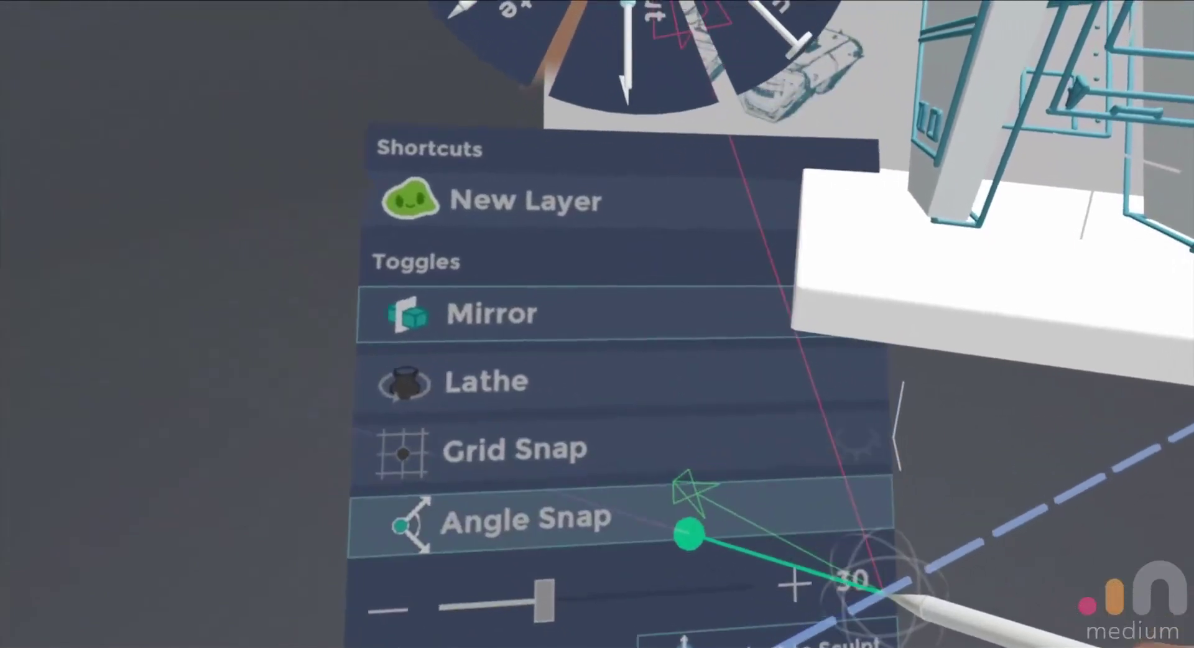
pyautogui.click(665, 606)
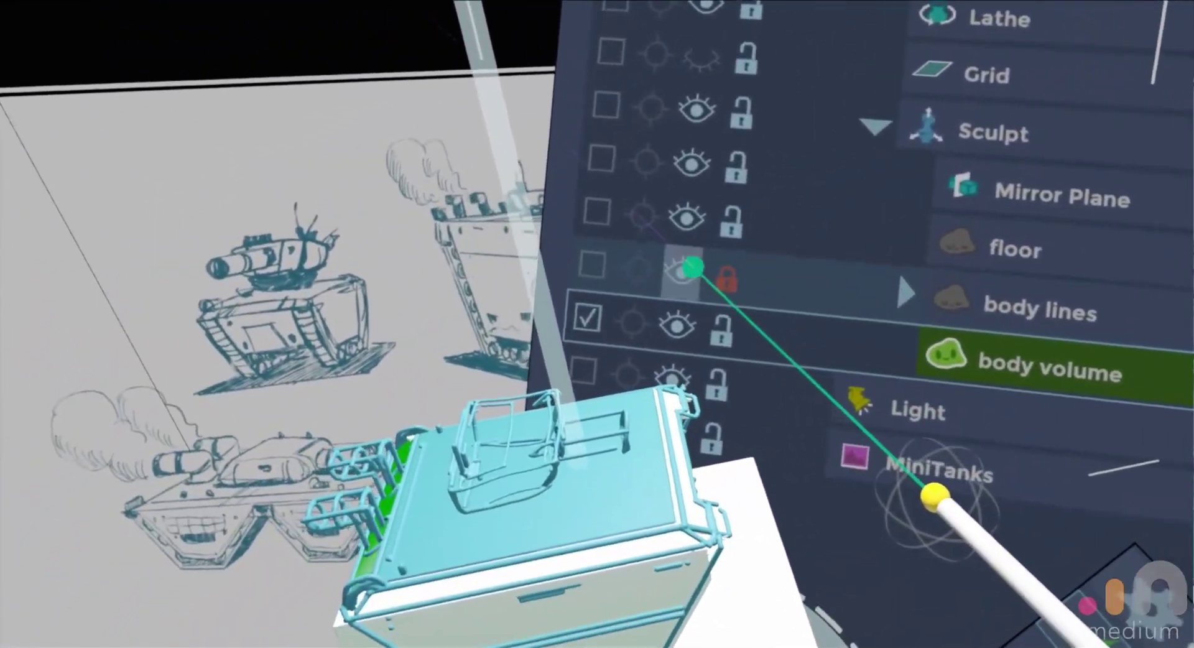
# Hide the body lines layer and move the Light under Scene Origin in the scene graph.
pyautogui.click(697, 267)
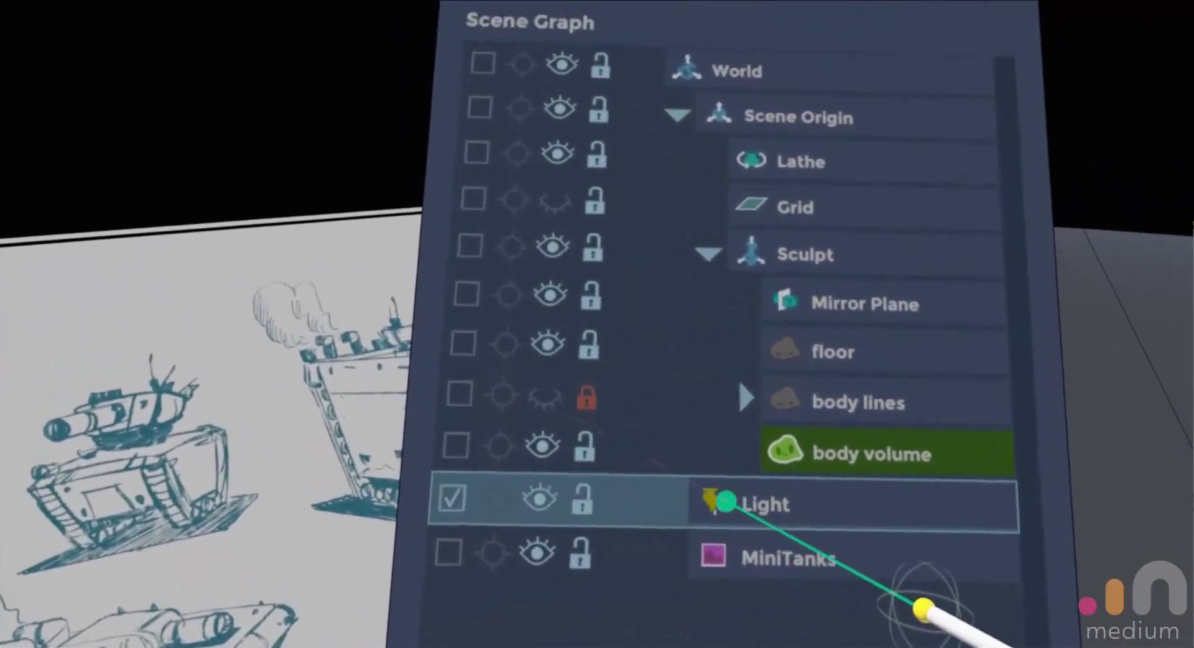
pyautogui.moveTo(735, 502); pyautogui.dragTo(821, 176)
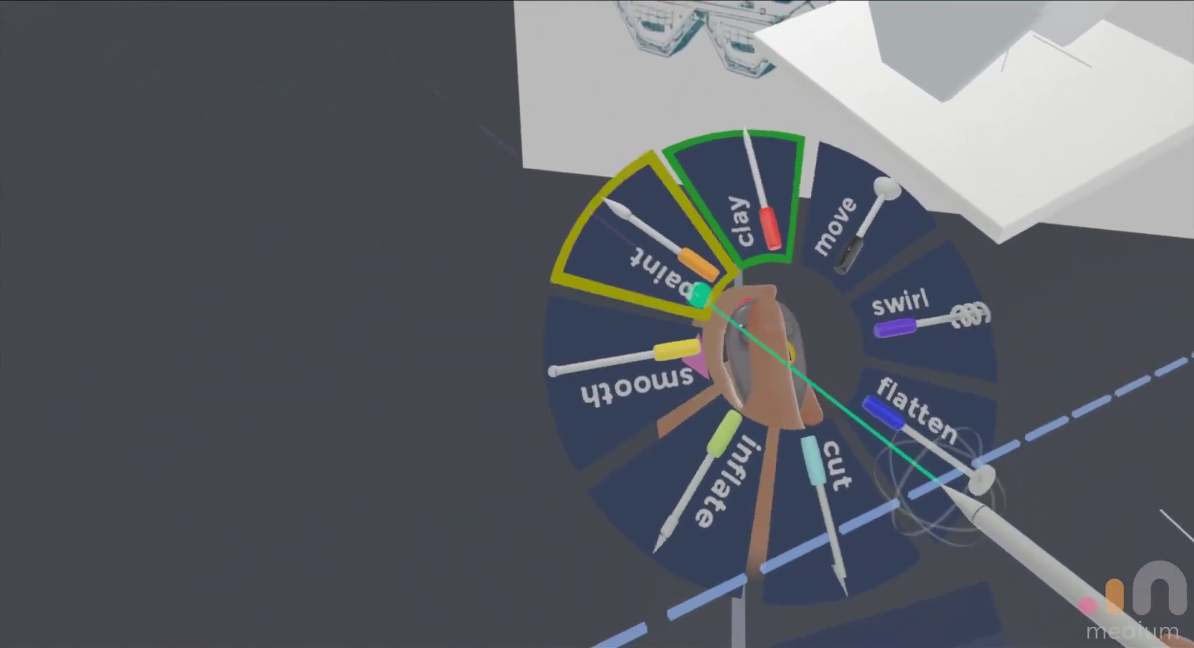
# Choose the Paint tool for the hull, and set the body volume layer's material to specular 0.92 and roughness 0.44.
pyautogui.click(676, 295)
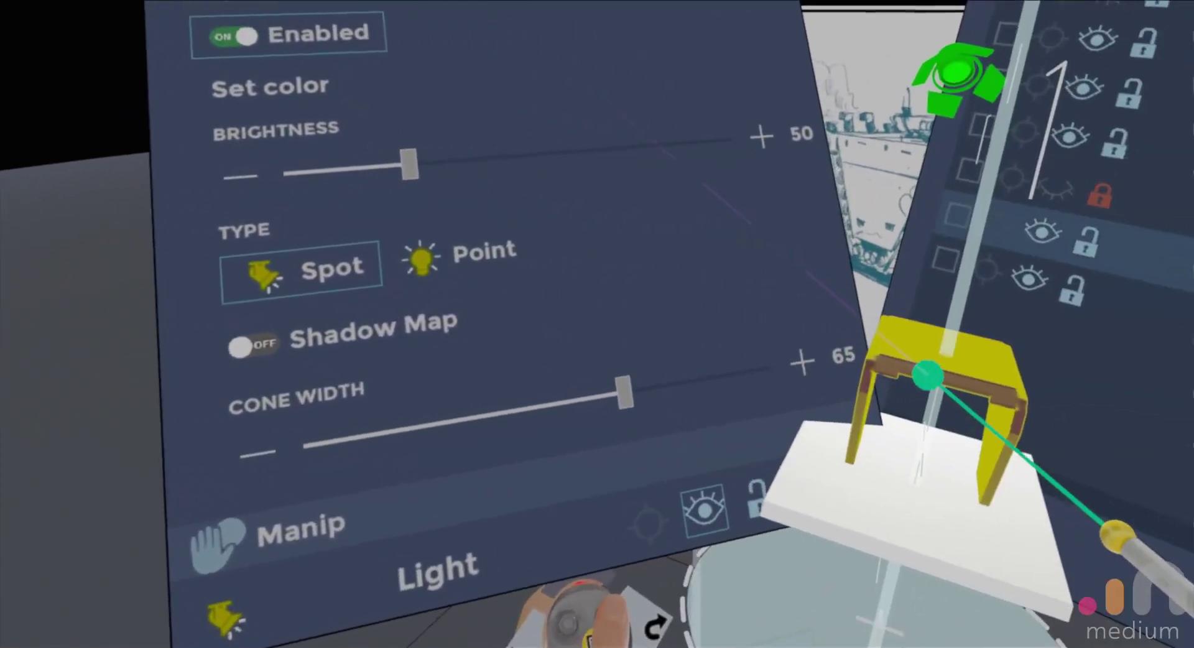
pyautogui.click(927, 376)
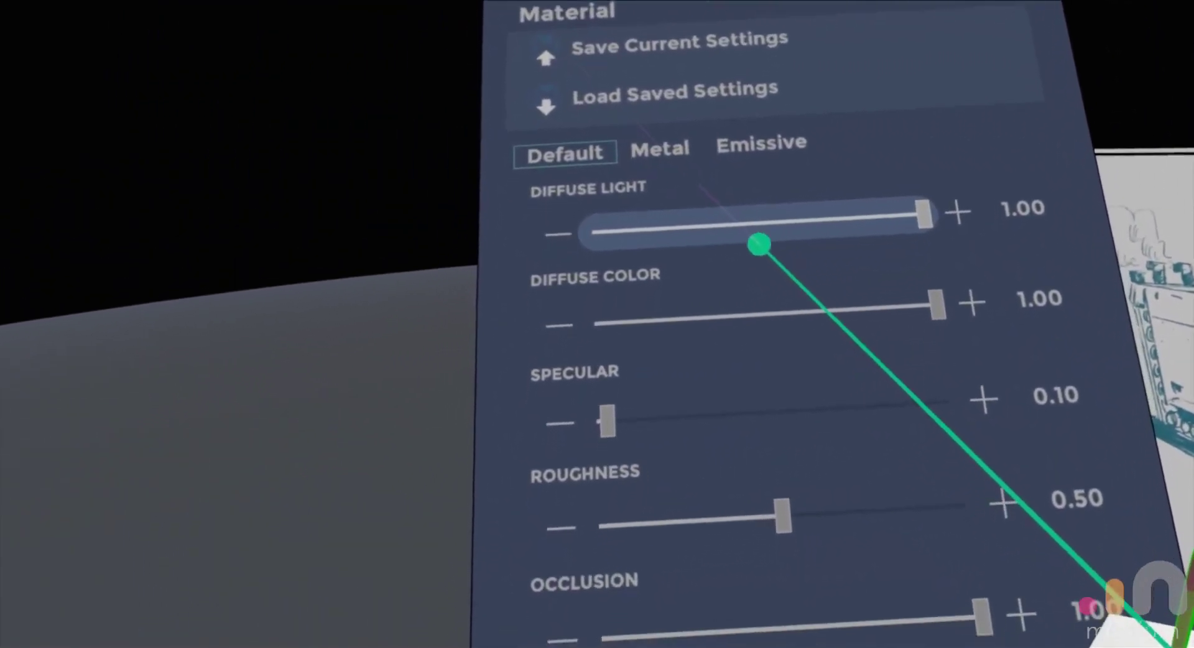
pyautogui.moveTo(567, 476); pyautogui.dragTo(614, 474)
pyautogui.moveTo(641, 311); pyautogui.dragTo(568, 365)
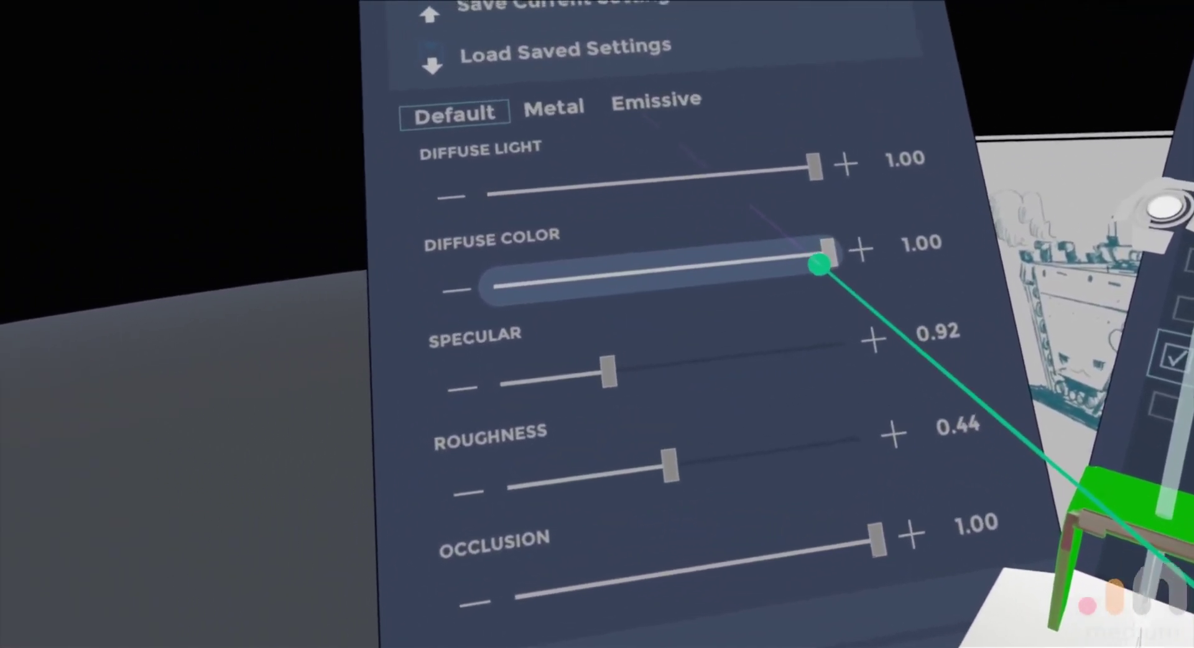
pyautogui.press('Escape')
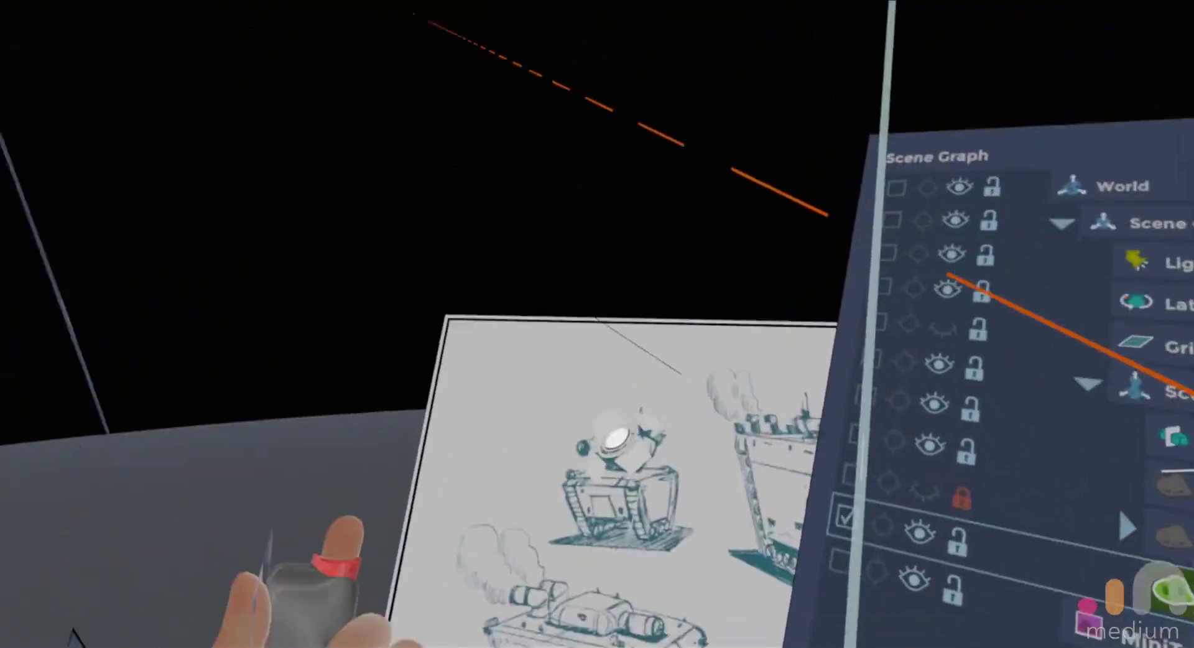
# Add another clay layer to the sculpt and rename it as "turret volume".
pyautogui.moveTo(653, 258); pyautogui.dragTo(696, 9)
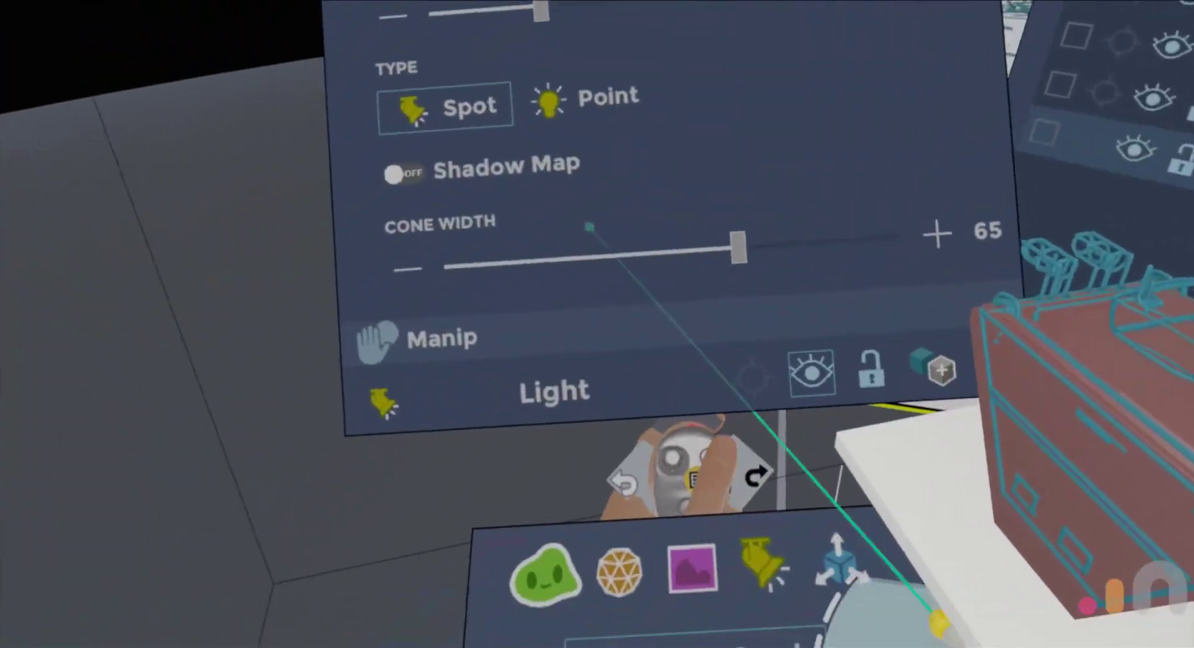
pyautogui.click(550, 582)
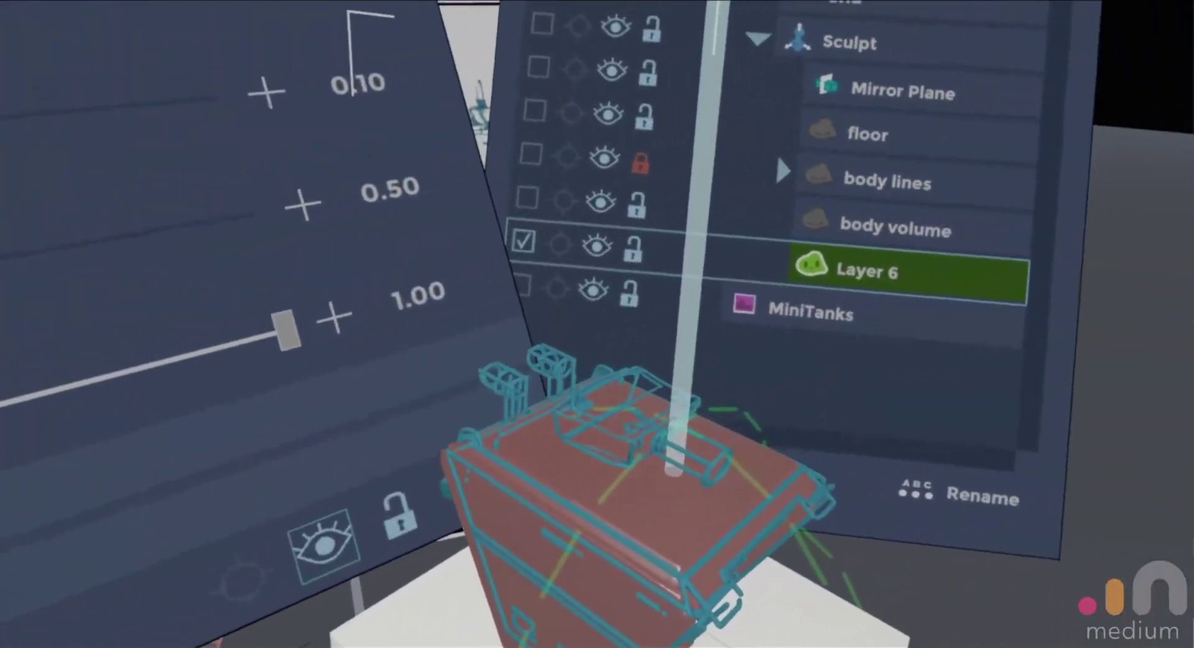
pyautogui.click(843, 408)
pyautogui.click(1077, 349)
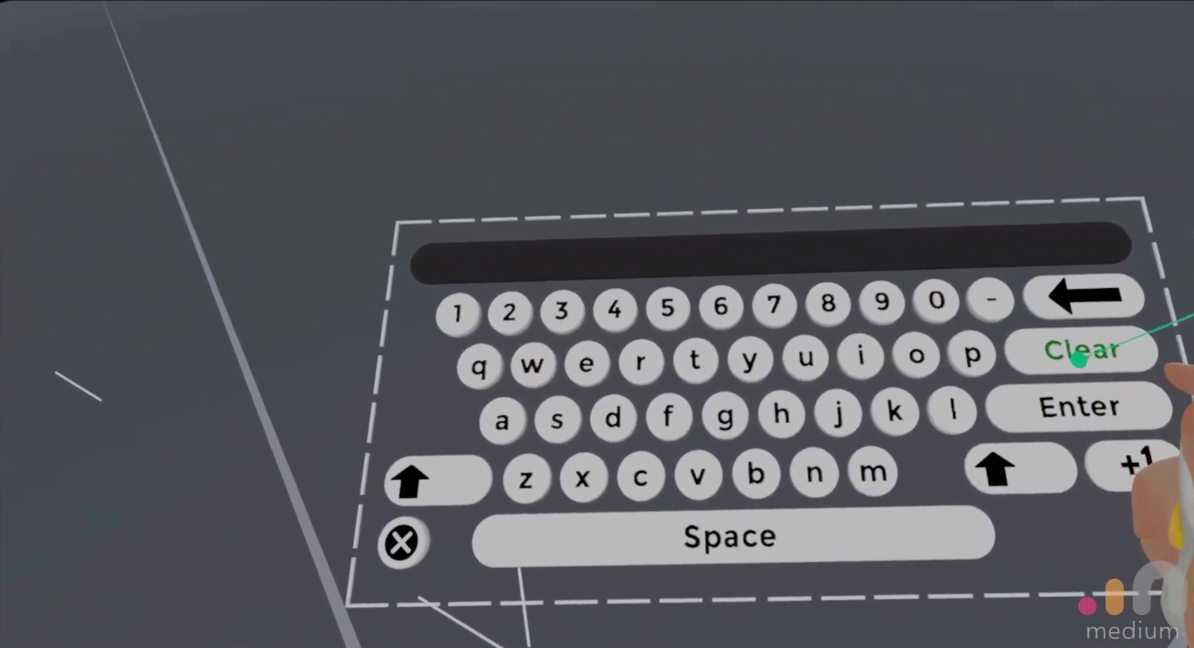
pyautogui.write('turret v')
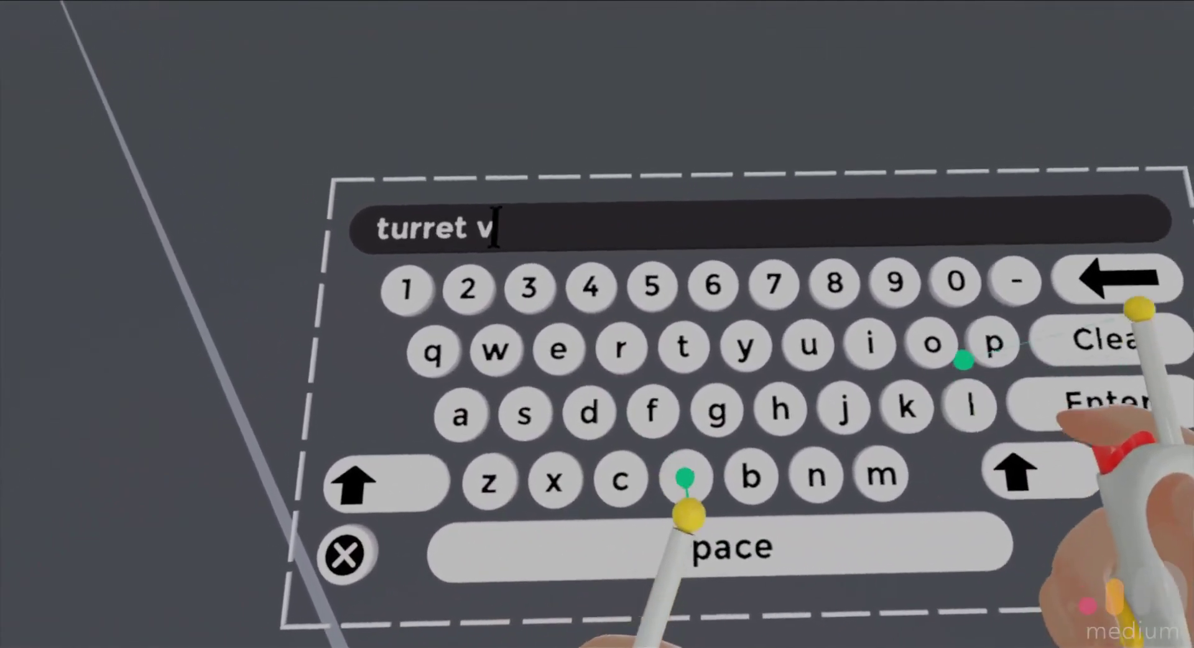
pyautogui.click(1057, 403)
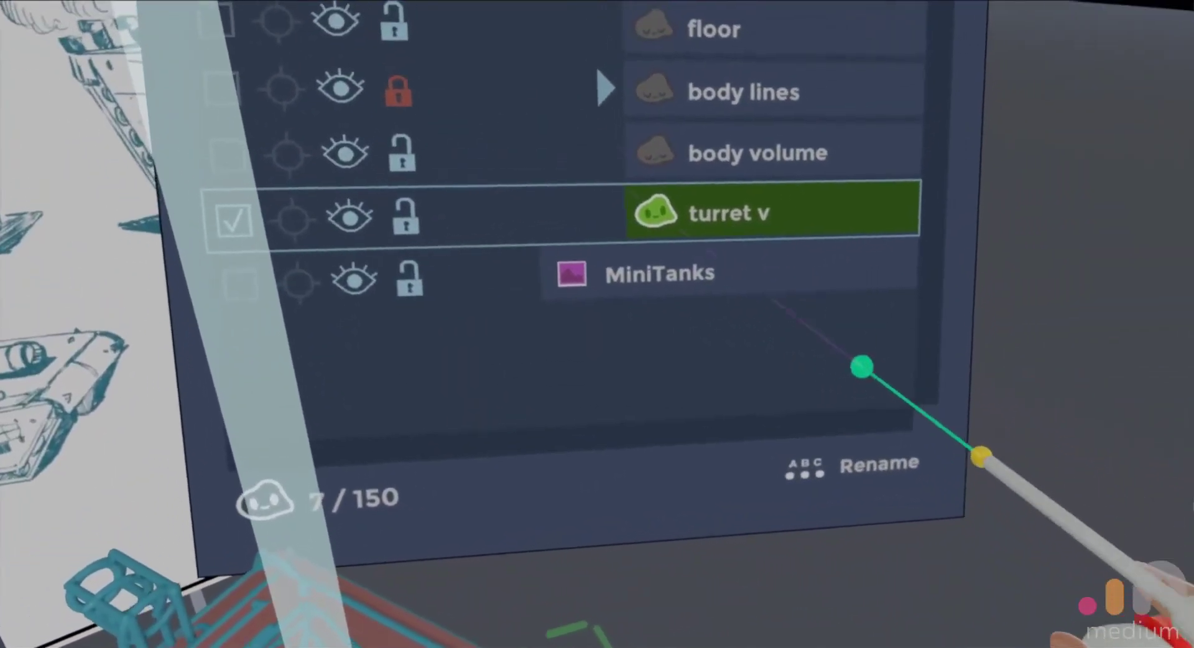
pyautogui.click(877, 464)
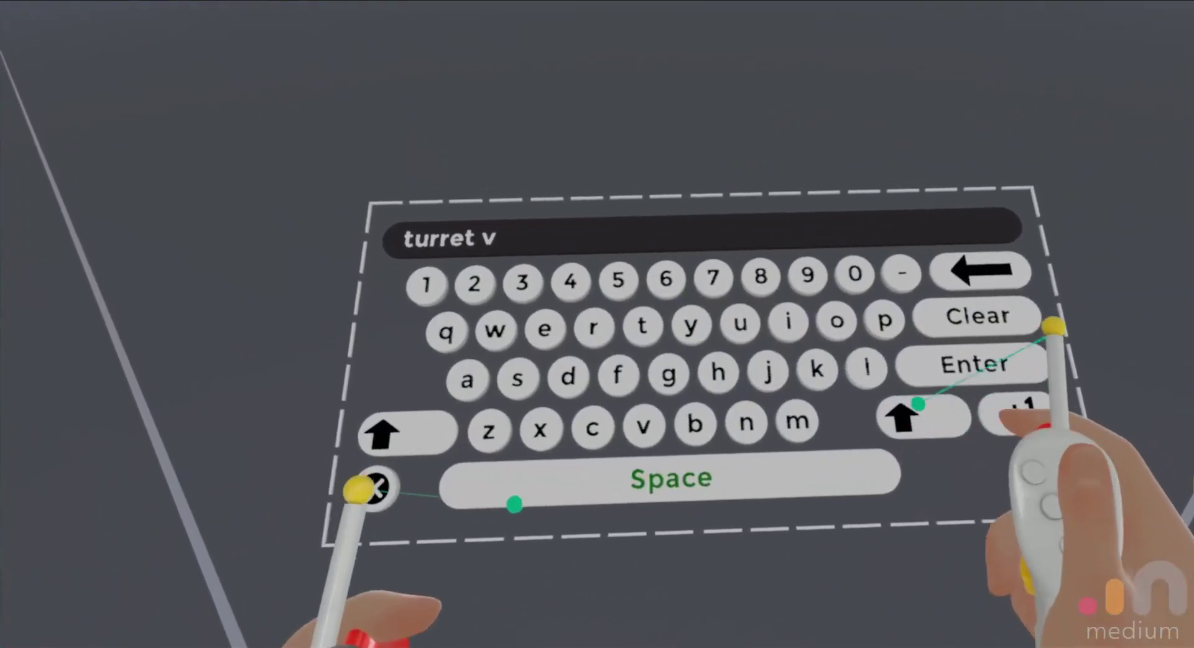
pyautogui.write('olme')
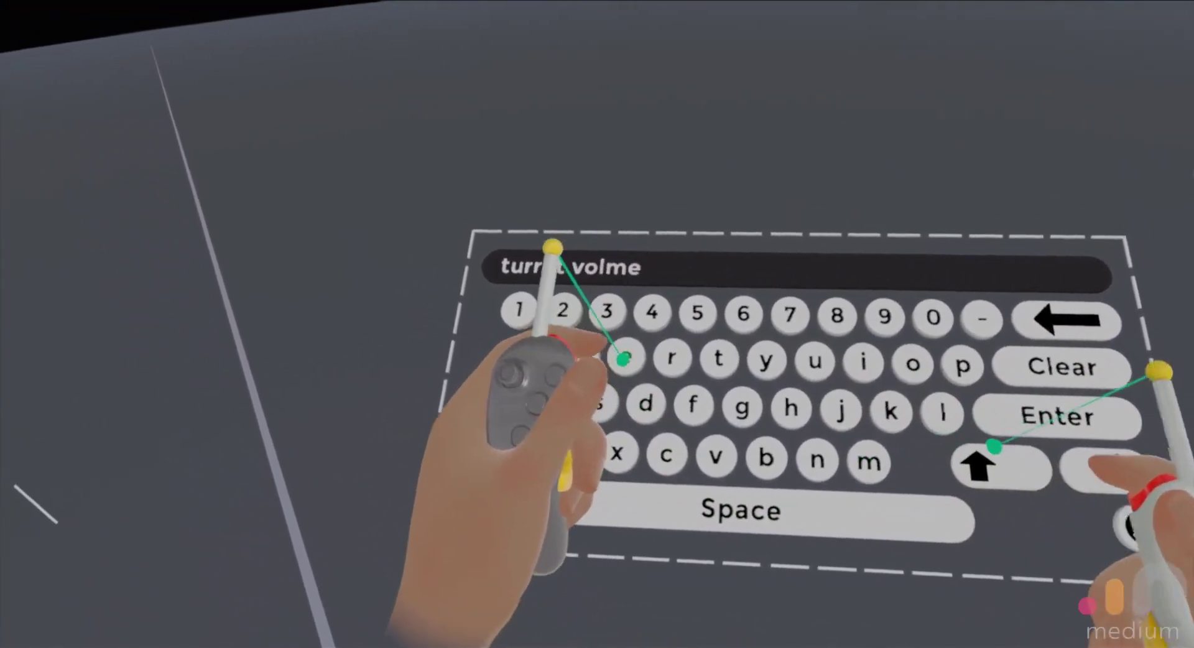
pyautogui.press('BackSpace')
pyautogui.write('m')
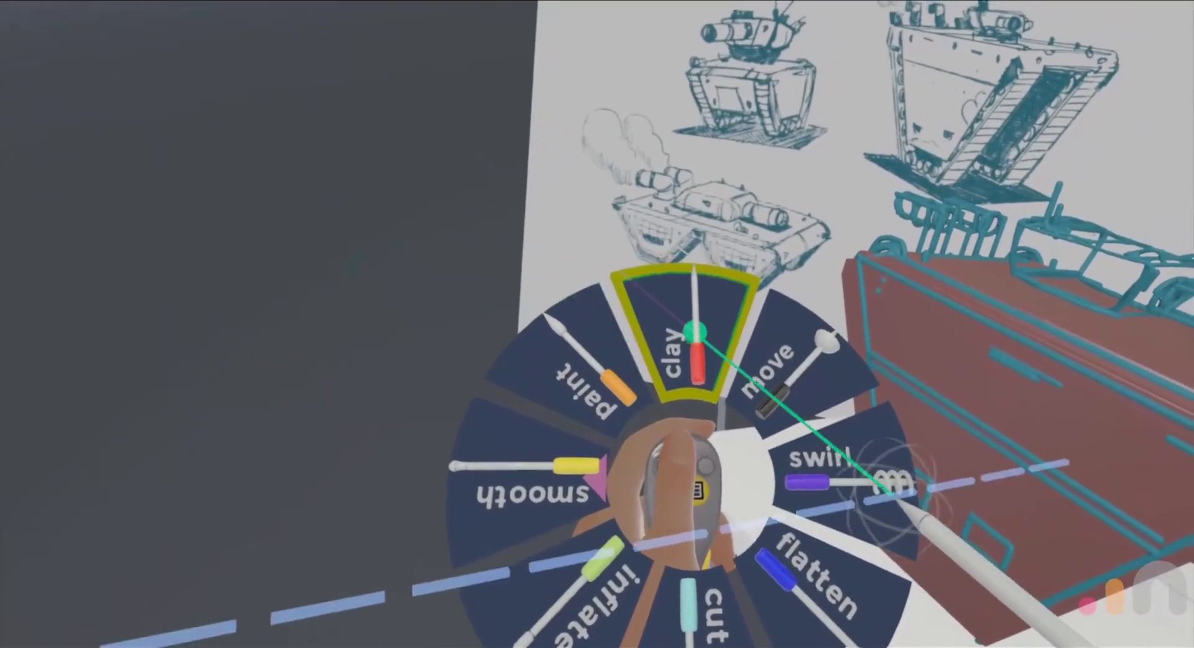
# Decrease the turret volume layer's resolution and fill the turret's line sketch with clay on top of the hull.
pyautogui.click(695, 332)
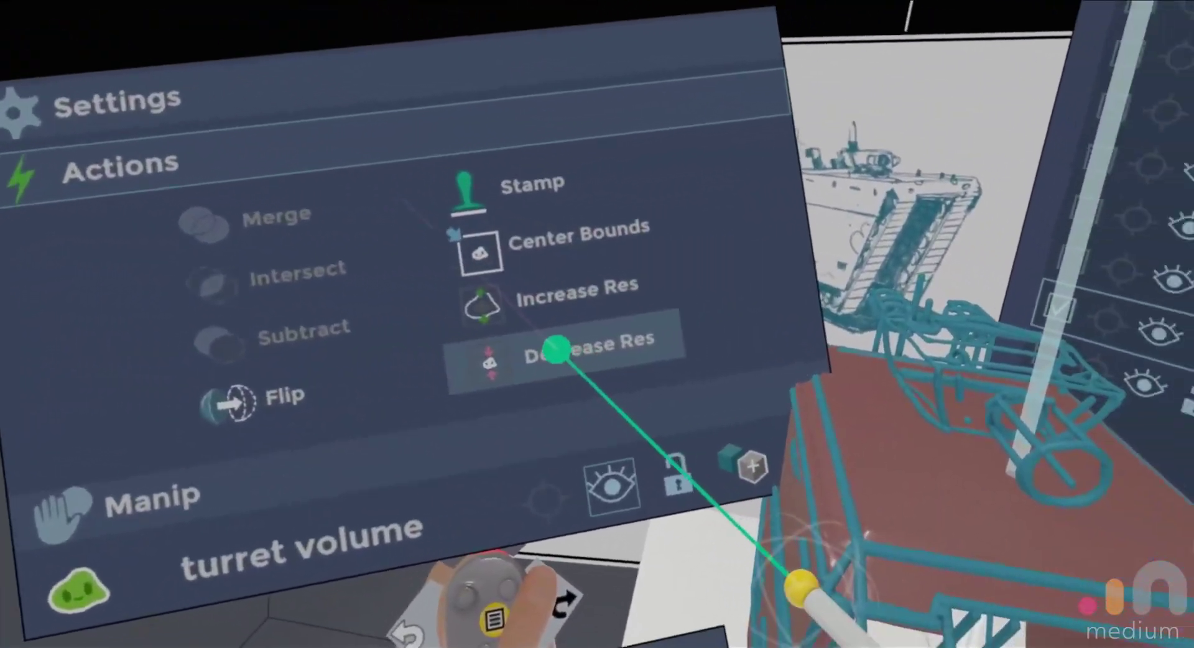
pyautogui.click(557, 349)
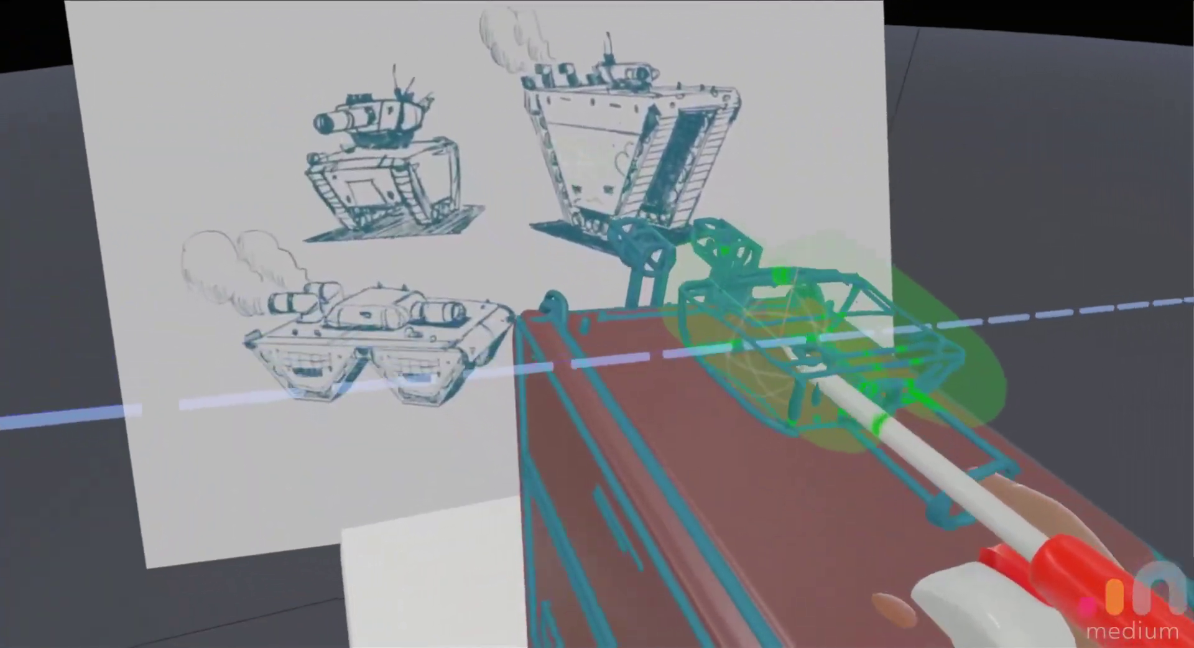
pyautogui.moveTo(849, 372)
pyautogui.mouseDown()
pyautogui.moveTo(919, 426)
pyautogui.moveTo(951, 400)
pyautogui.moveTo(908, 322)
pyautogui.mouseUp()
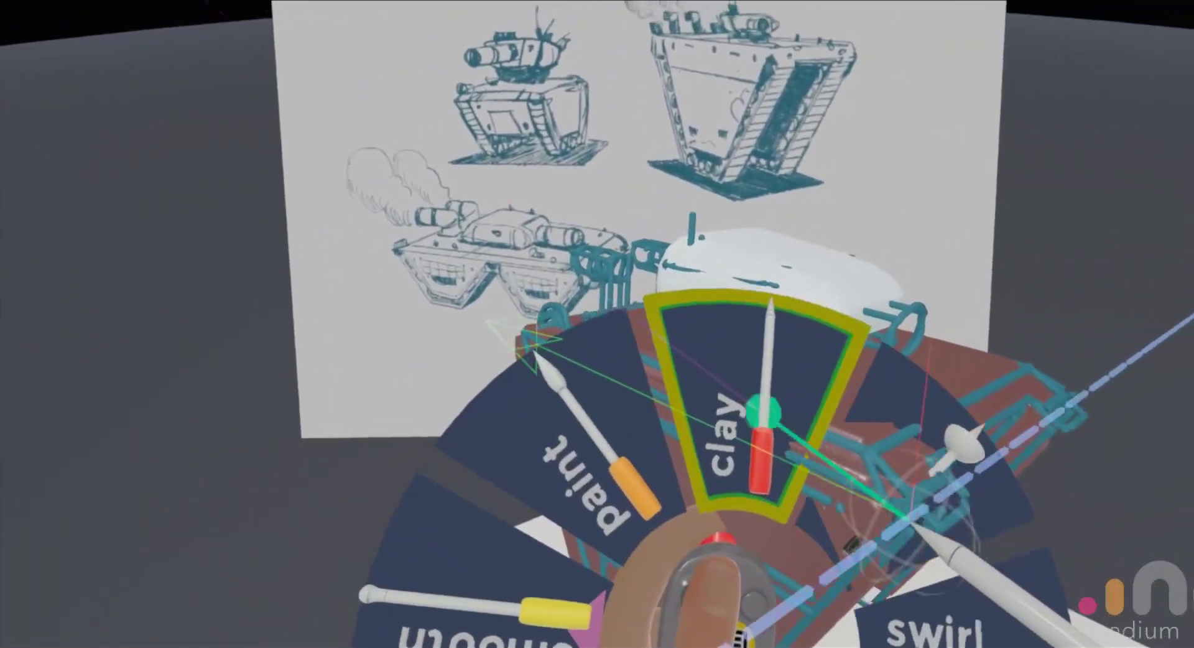
pyautogui.click(764, 412)
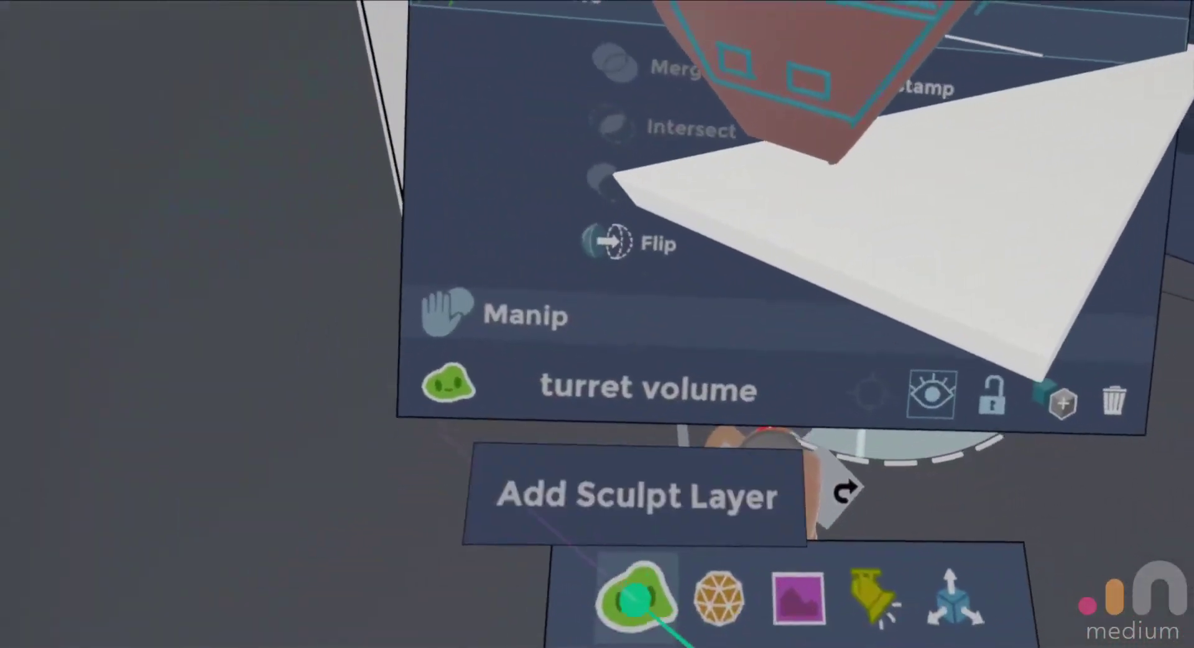
# Add another clay layer named "muzzle" and pick a shape from the Traditional clay stamps.
pyautogui.click(635, 592)
pyautogui.click(946, 428)
pyautogui.click(925, 357)
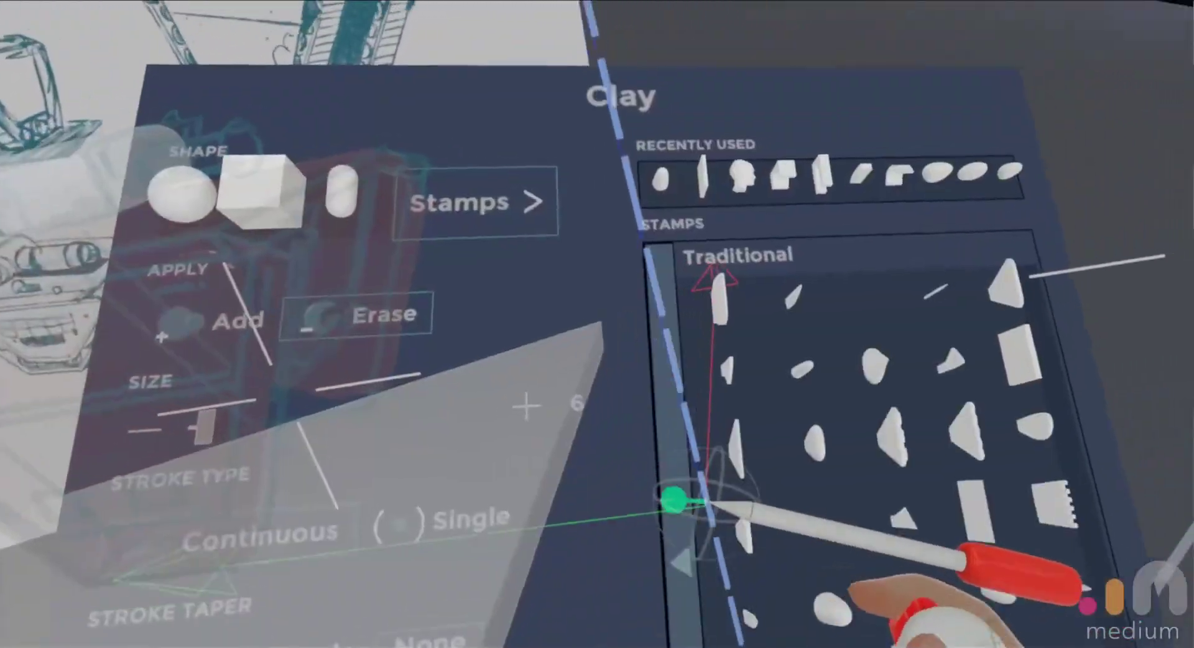
pyautogui.click(695, 468)
pyautogui.click(762, 484)
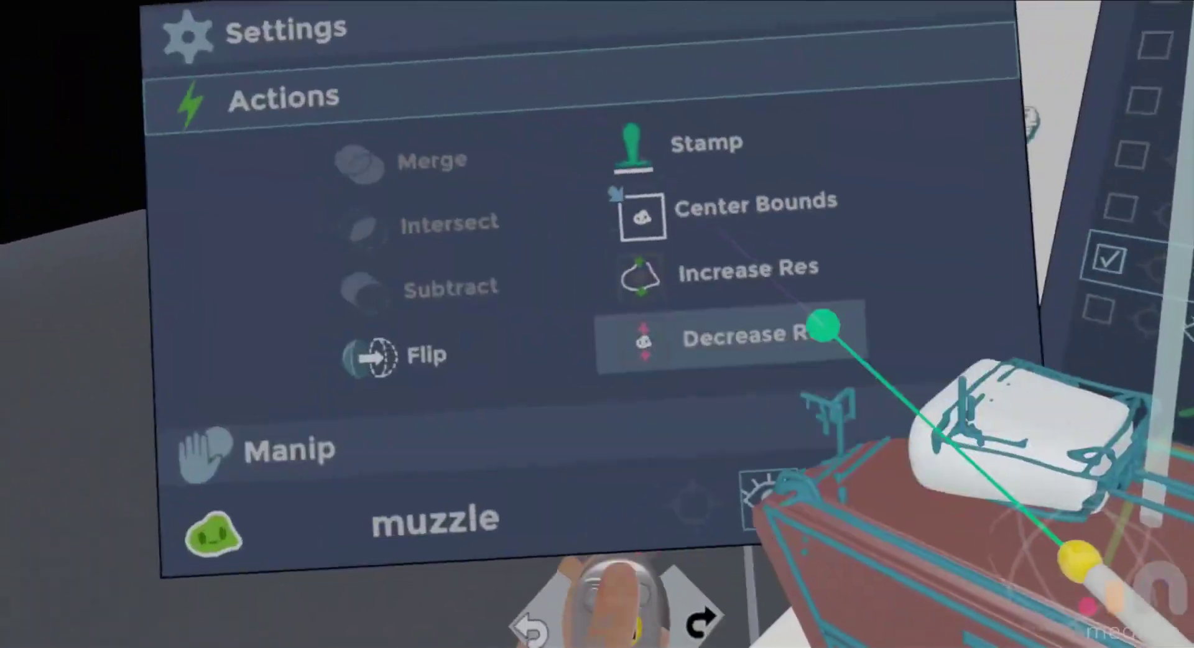
# Stamp the muzzle's hollow tube over its line sketch, adjusting the layer's resolution, and nest the muzzle layer under the turret volume.
pyautogui.click(717, 304)
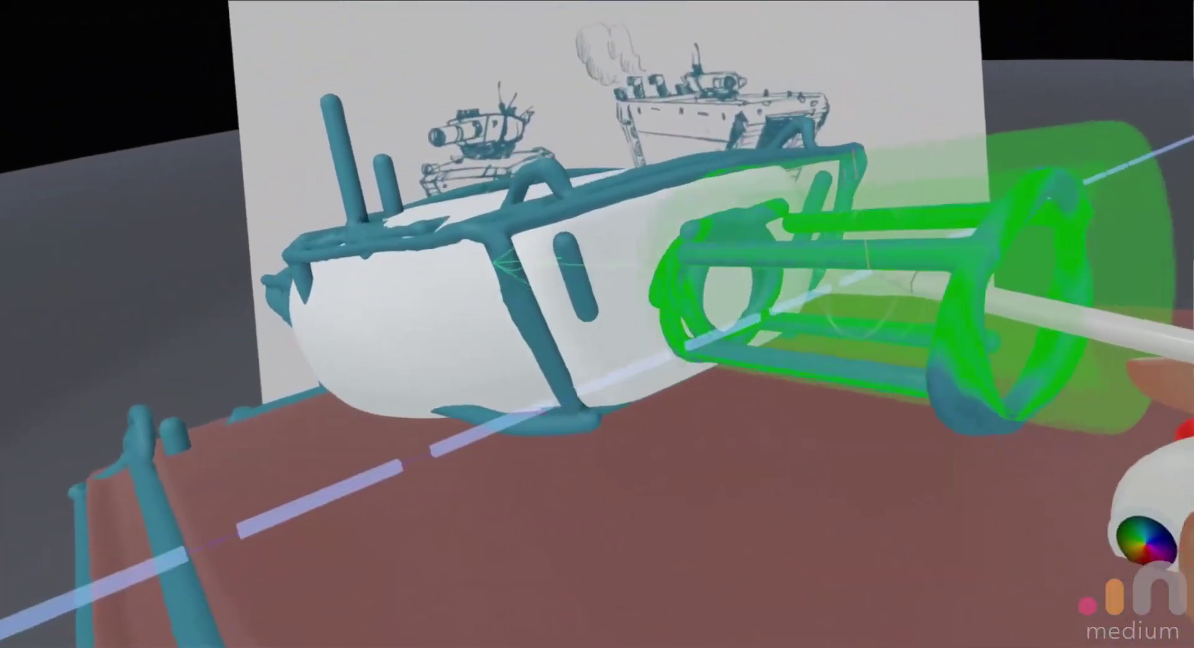
pyautogui.click(933, 278)
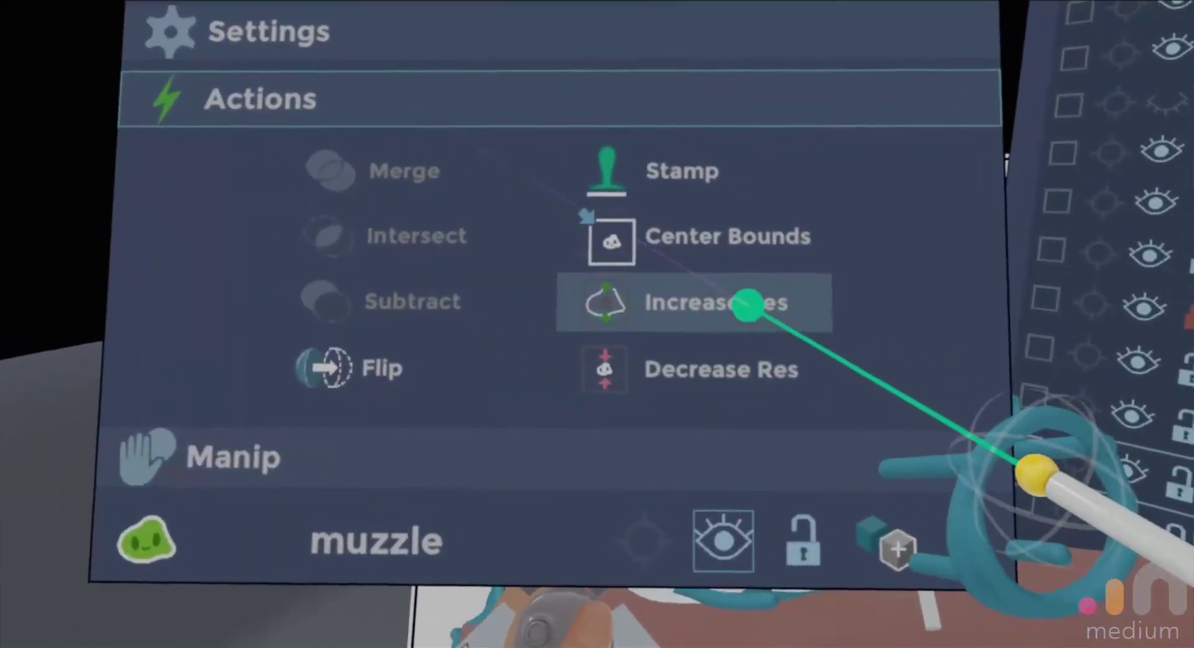
pyautogui.click(706, 275)
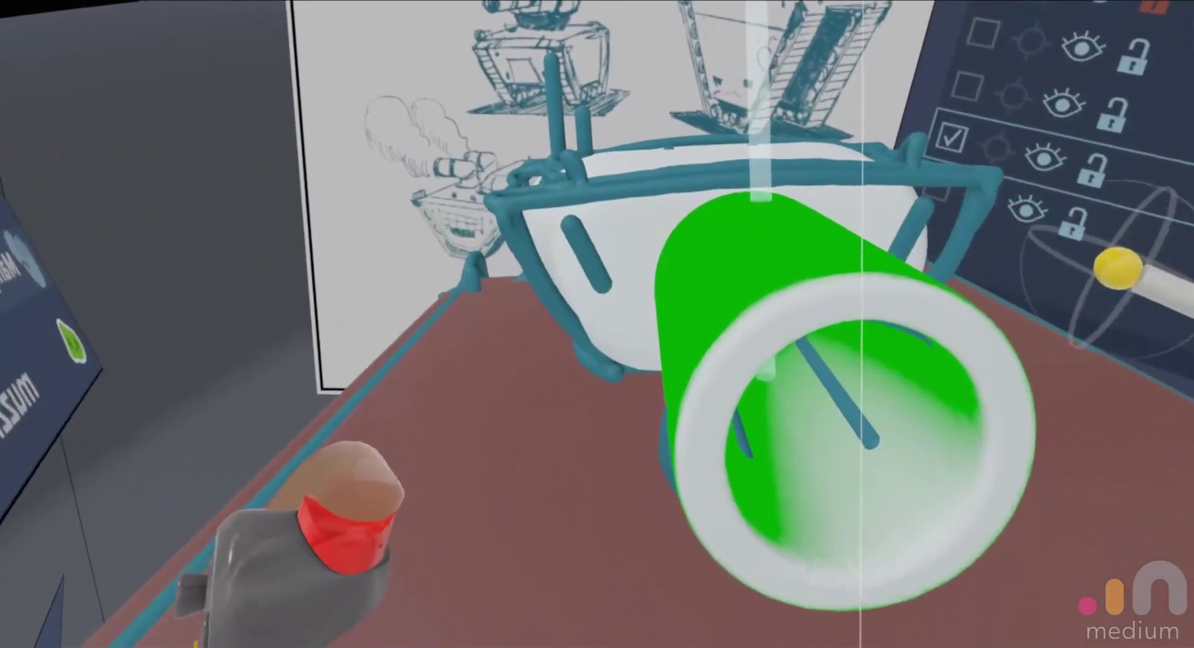
pyautogui.moveTo(1114, 267); pyautogui.dragTo(865, 224)
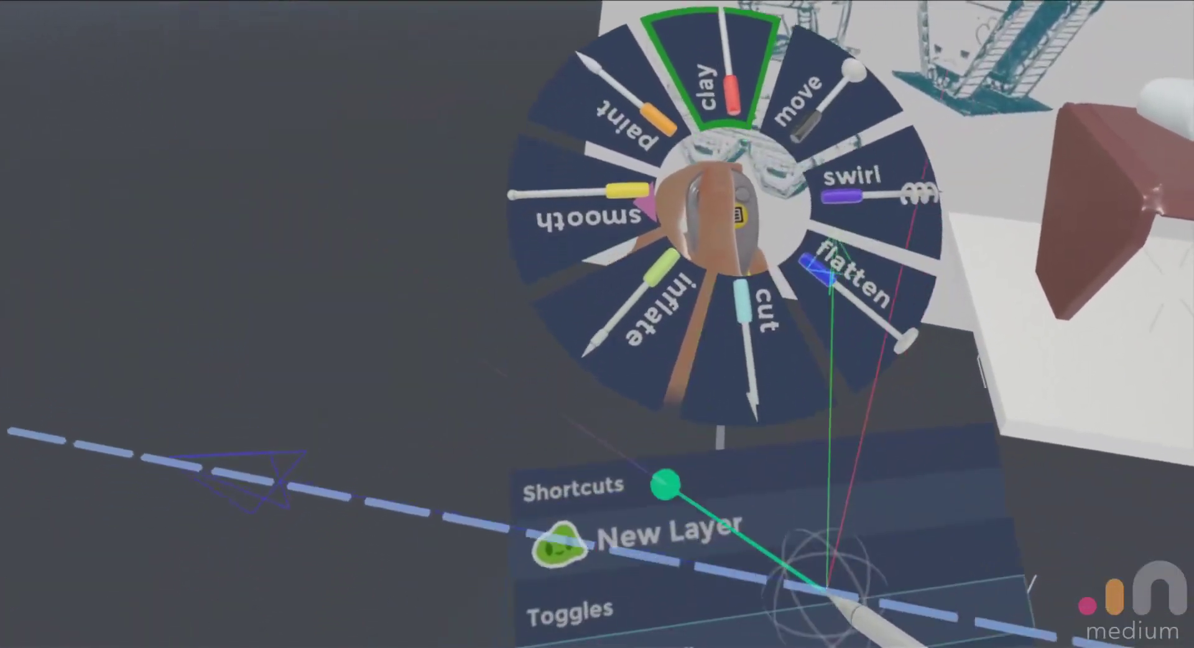
# Create a new clay layer named "tread" and build the mirrored tread strips against the hull.
pyautogui.click(665, 484)
pyautogui.click(821, 338)
pyautogui.click(984, 445)
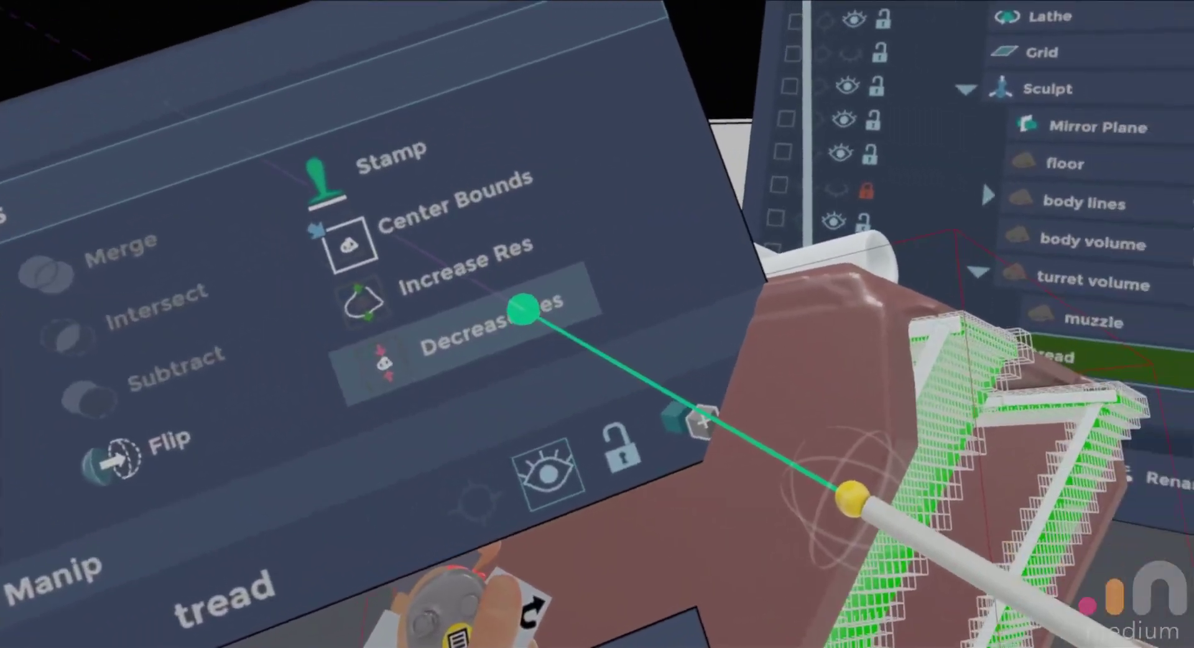
# Decrease the tread layer's resolution.
pyautogui.click(523, 309)
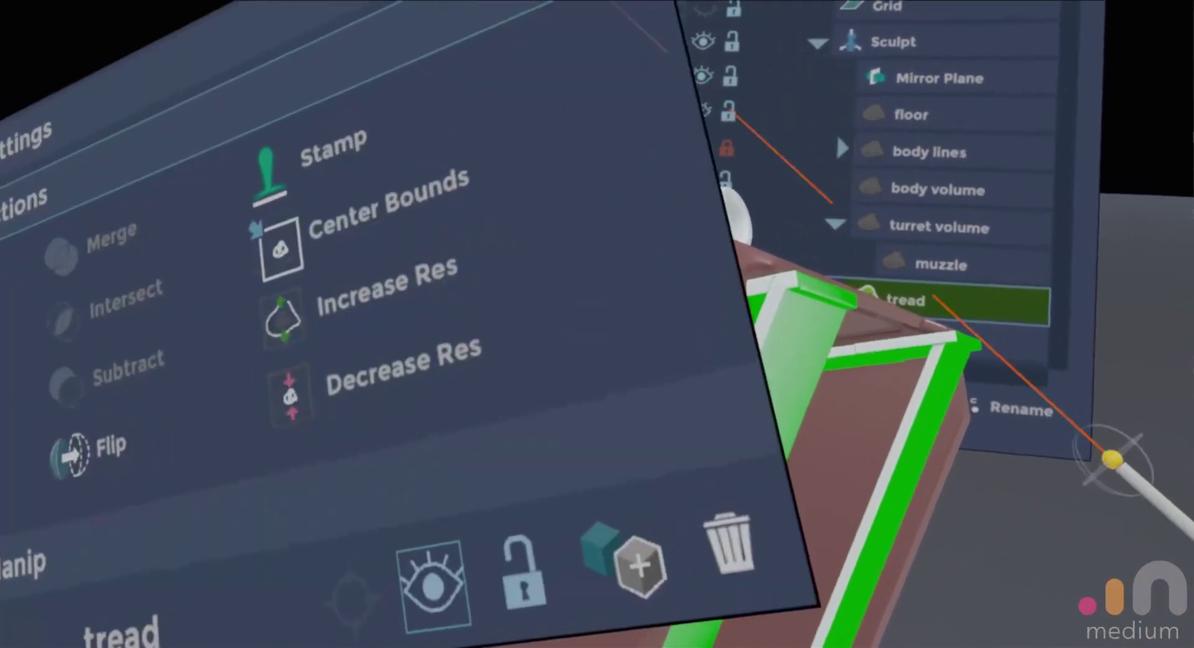
pyautogui.click(1020, 392)
pyautogui.click(970, 388)
pyautogui.click(909, 338)
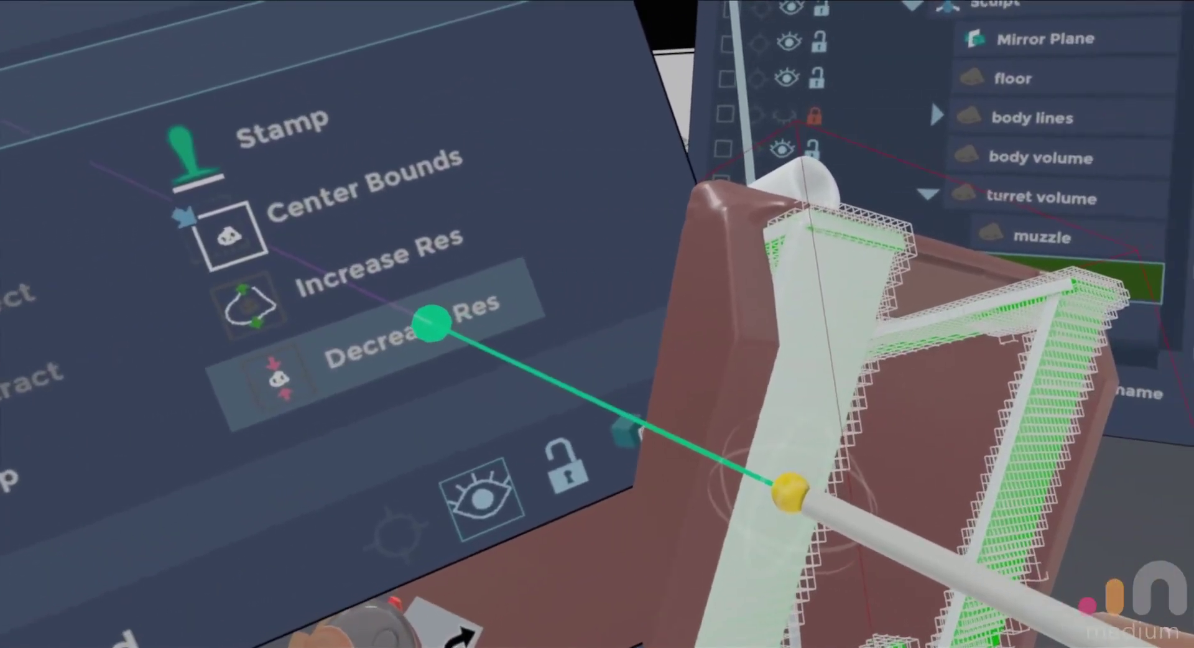
pyautogui.click(432, 323)
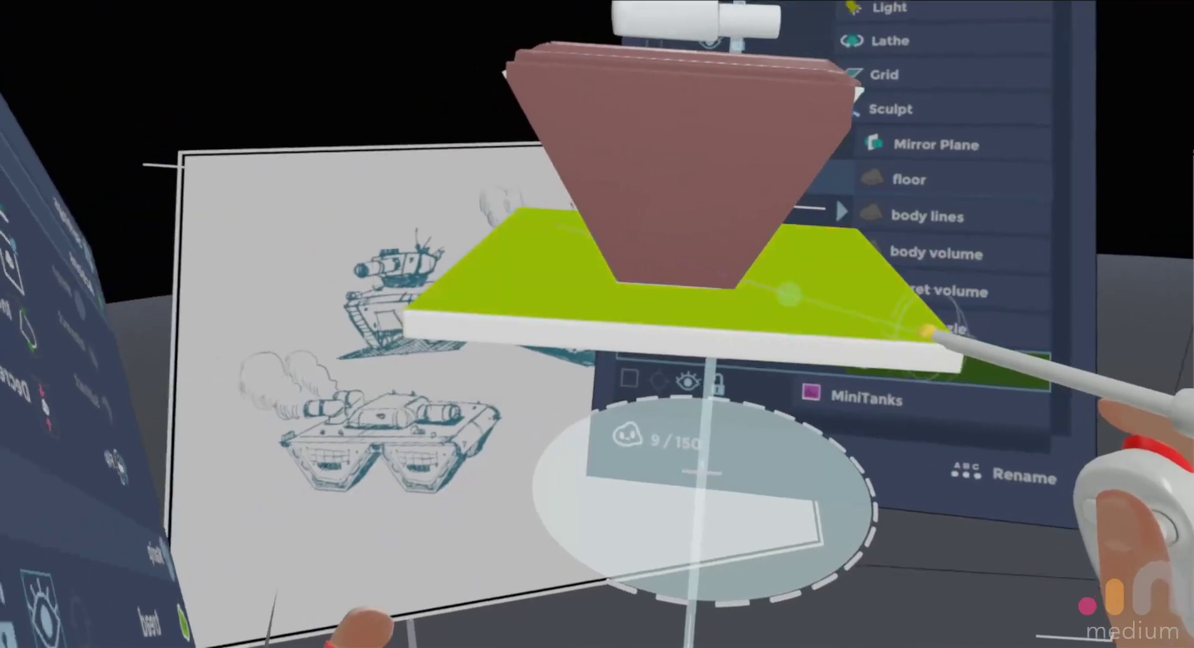
pyautogui.click(789, 295)
pyautogui.click(622, 456)
pyautogui.click(546, 427)
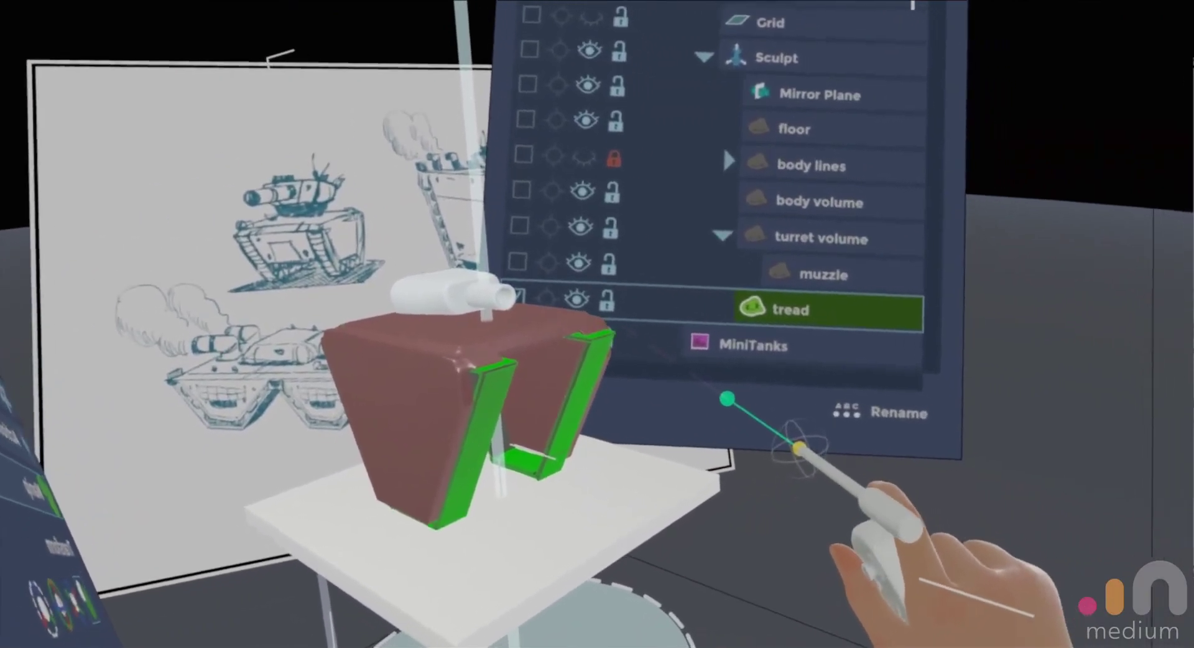
# Rename the new clay layer as "covers" and open its actions.
pyautogui.click(879, 410)
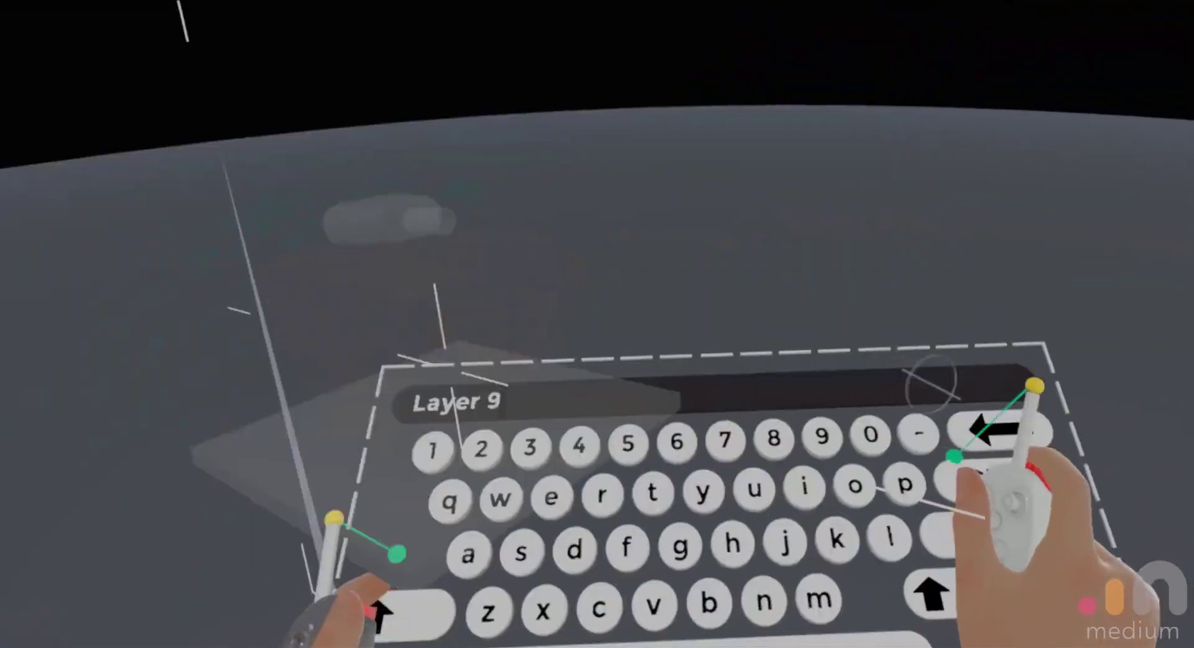
pyautogui.click(961, 479)
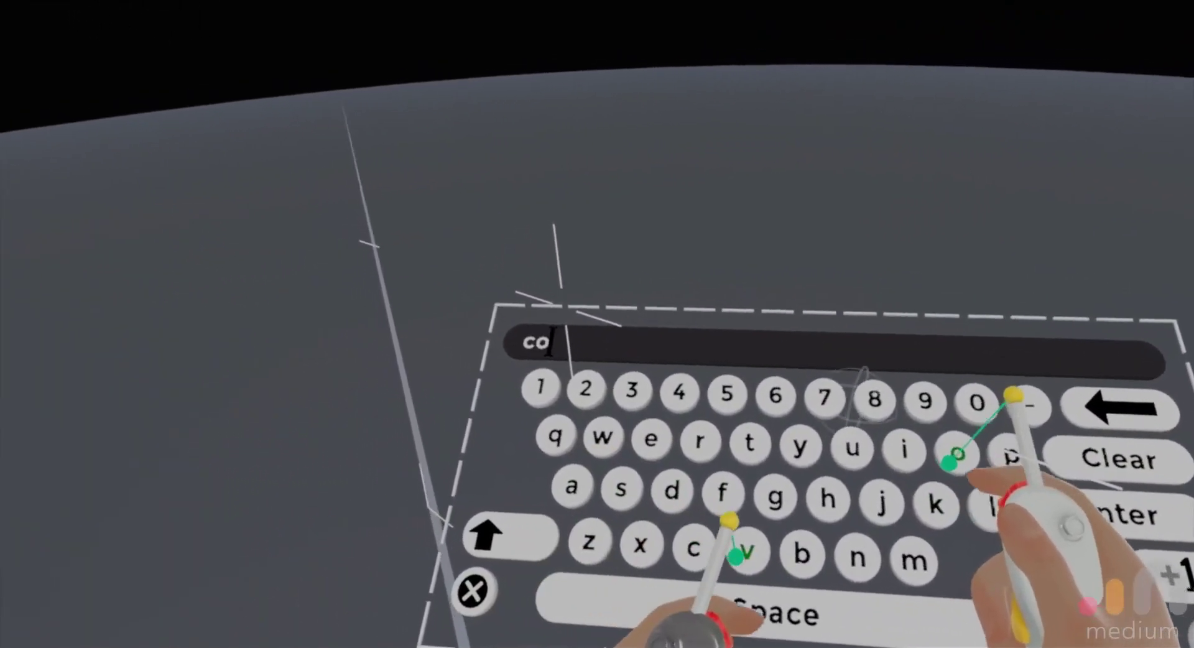
pyautogui.write('cover')
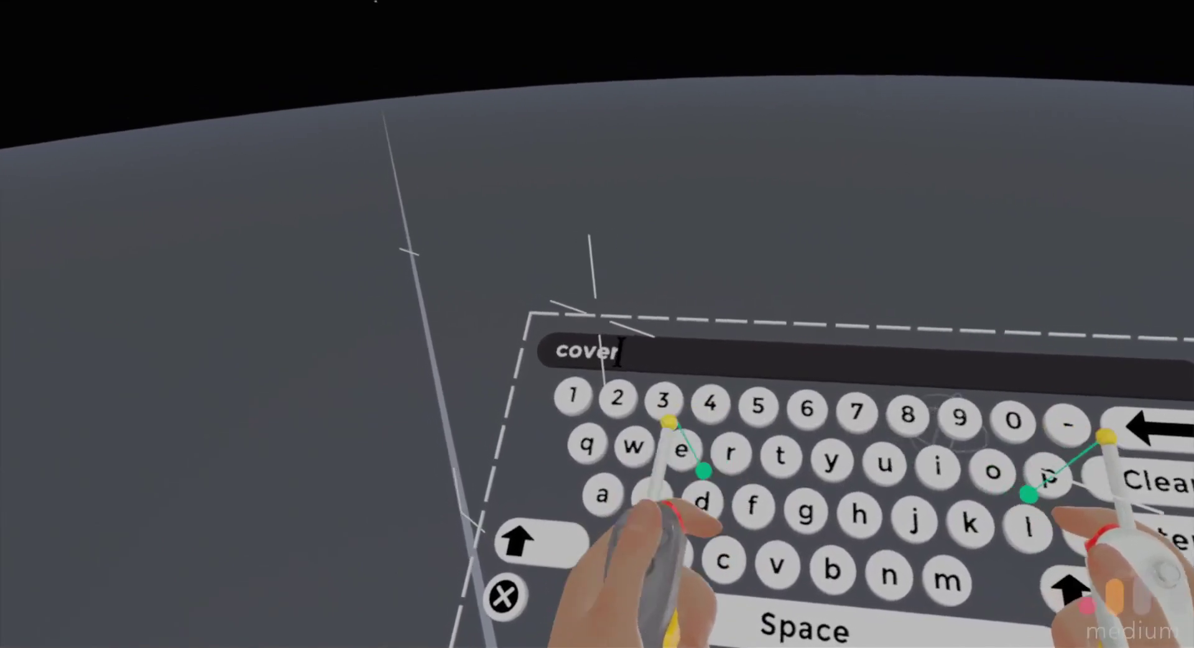
pyautogui.write('s')
pyautogui.press('Return')
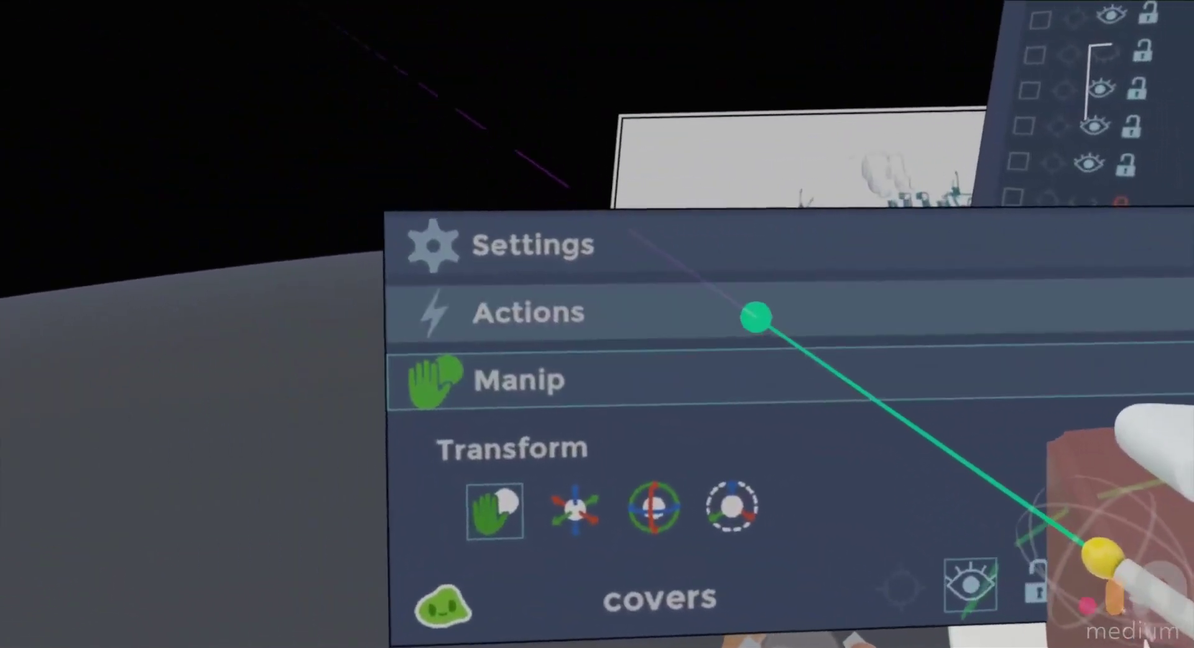
pyautogui.click(753, 317)
pyautogui.click(616, 328)
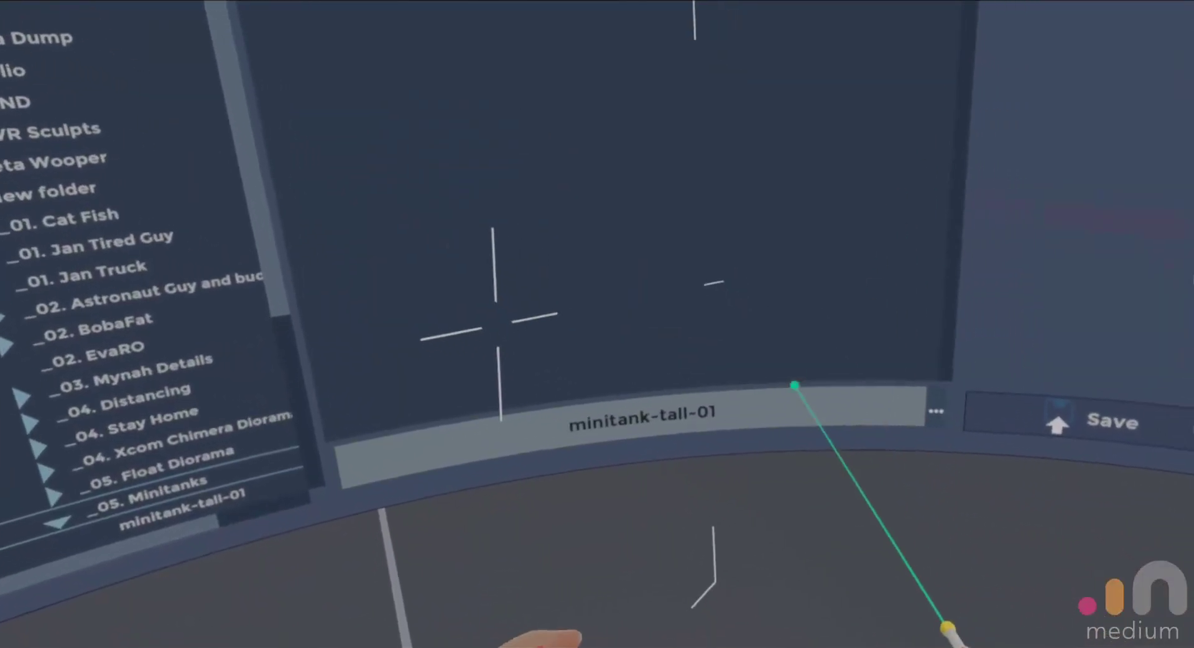
# Save the sculpt as the next numbered version of minitank-tall-01.
pyautogui.click(792, 398)
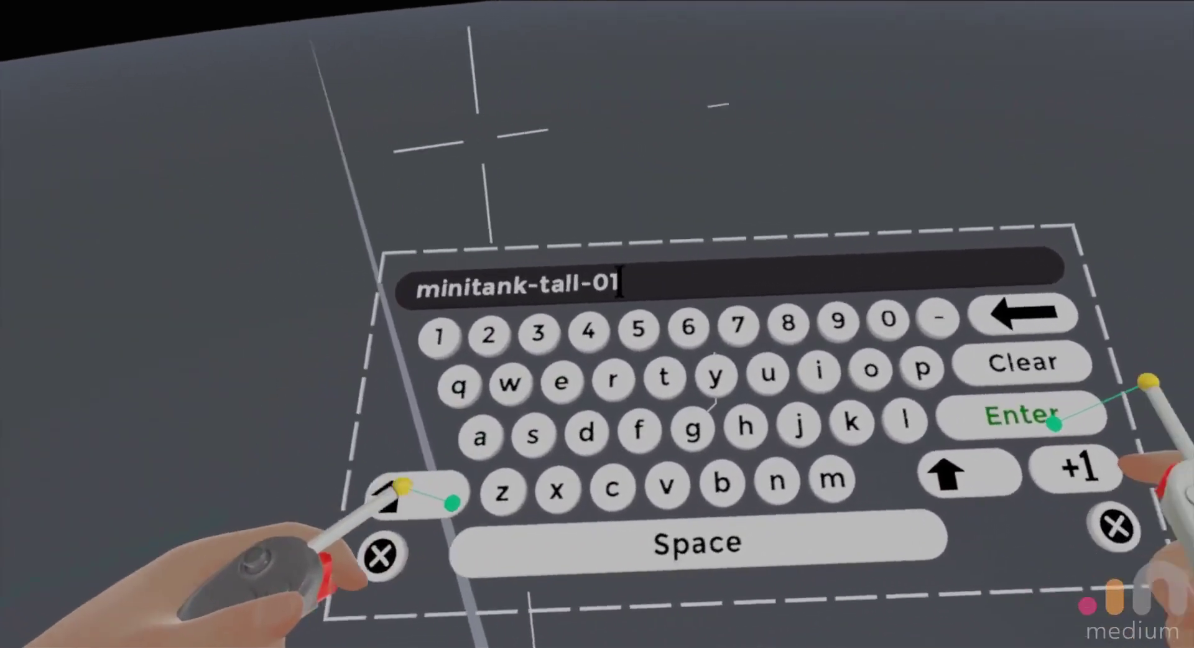
pyautogui.click(1042, 480)
pyautogui.click(993, 448)
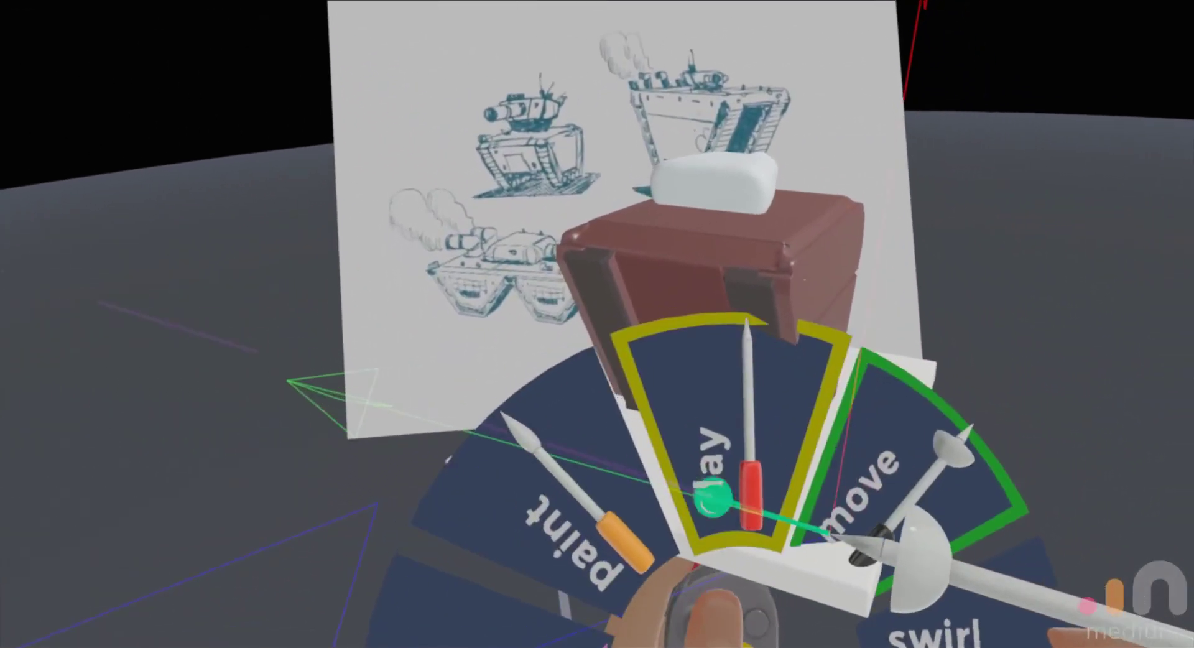
# Choose the Clay tool, add another clay layer for block details on top of the turret, and increase its resolution.
pyautogui.click(713, 496)
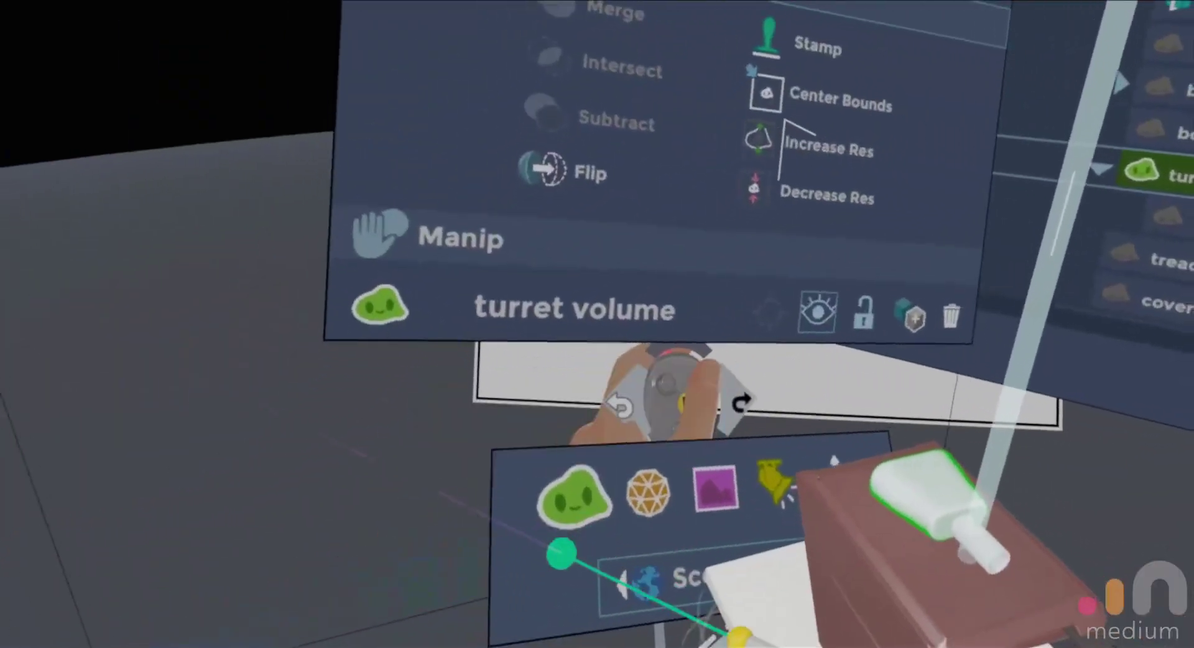
pyautogui.click(572, 502)
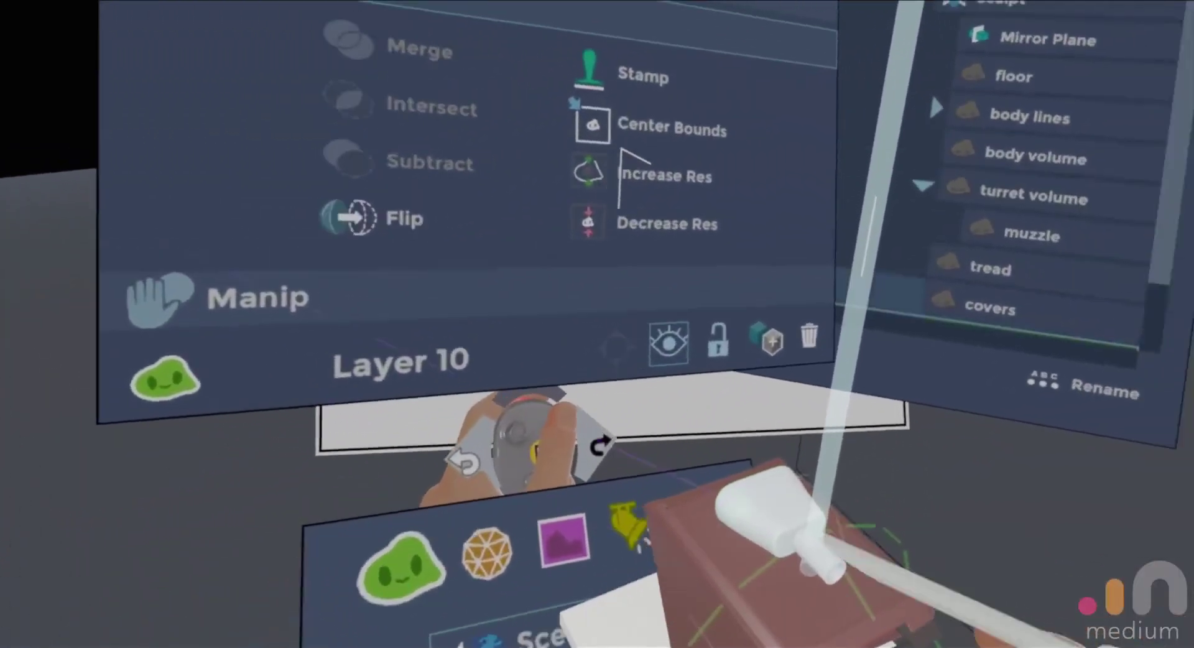
pyautogui.scroll(-2, 846, 274)
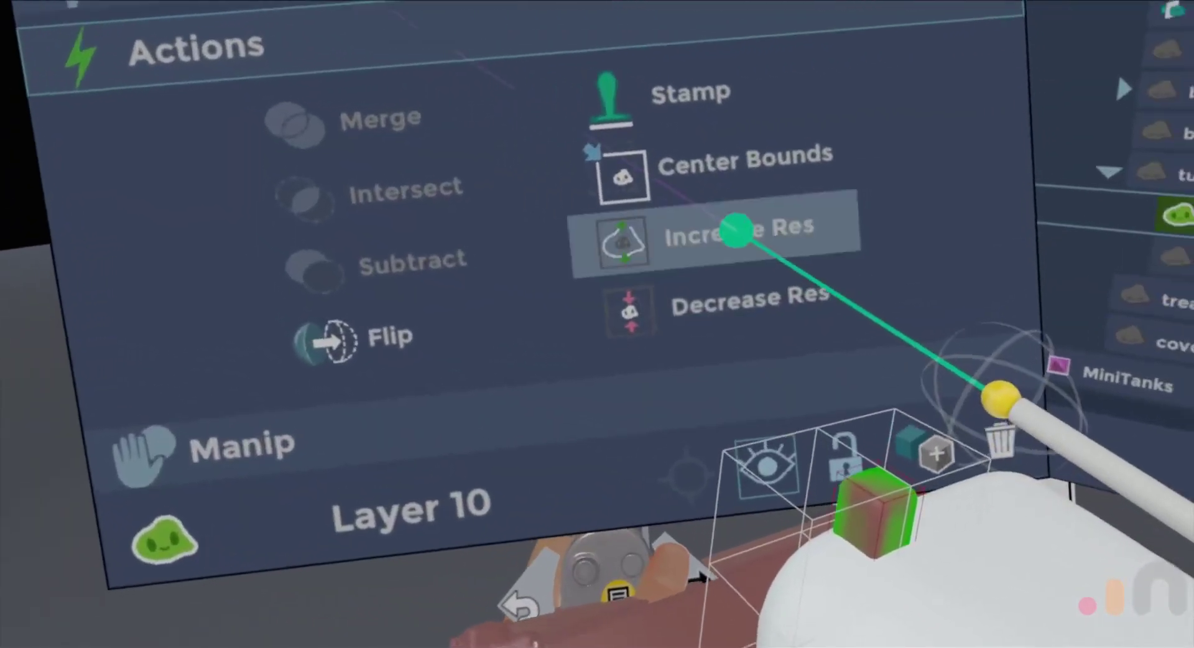
pyautogui.click(738, 232)
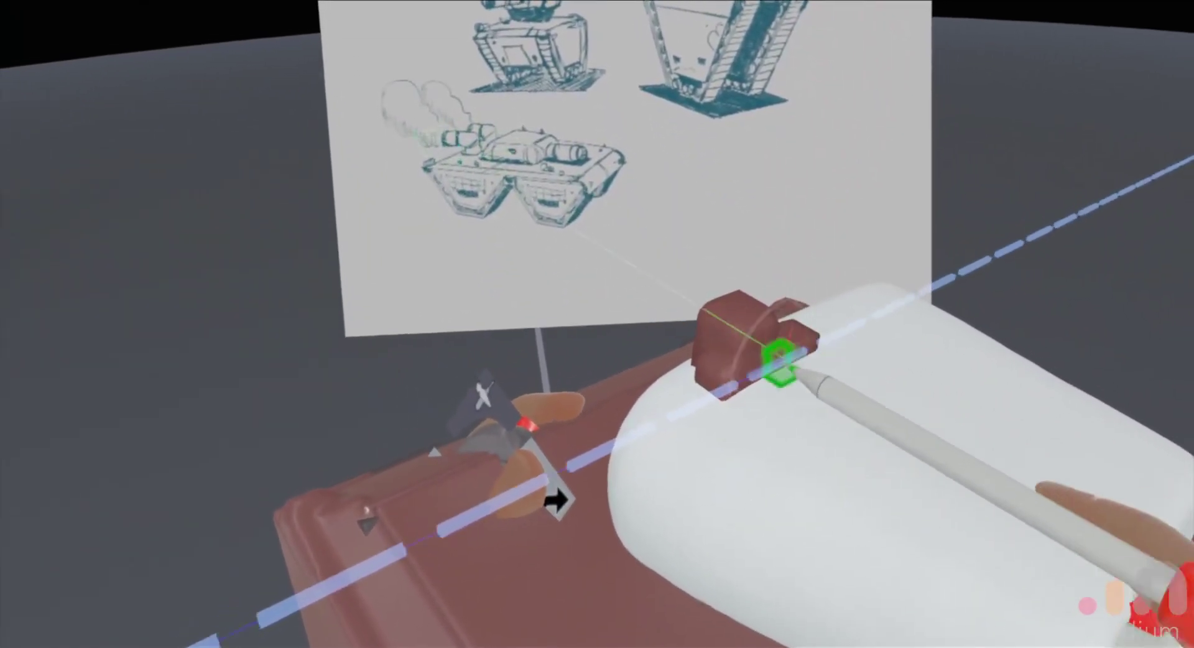